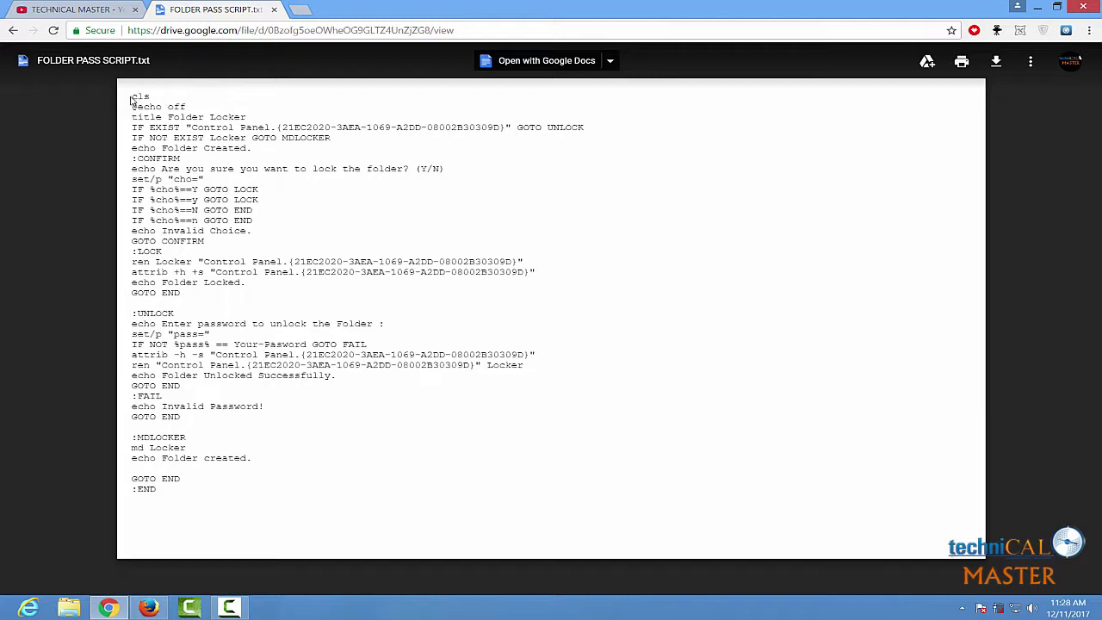
Copy the whole folder-locker script, cls through :END, from the Drive preview, then minimize Chrome
drag(134, 96, 581, 518)
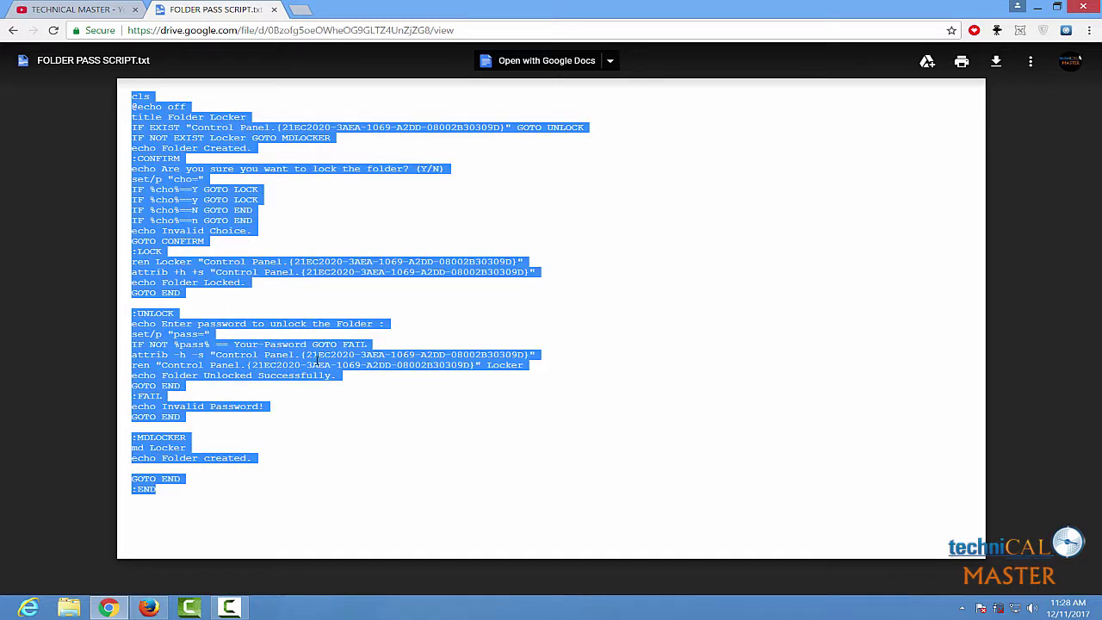
right_click(155, 313)
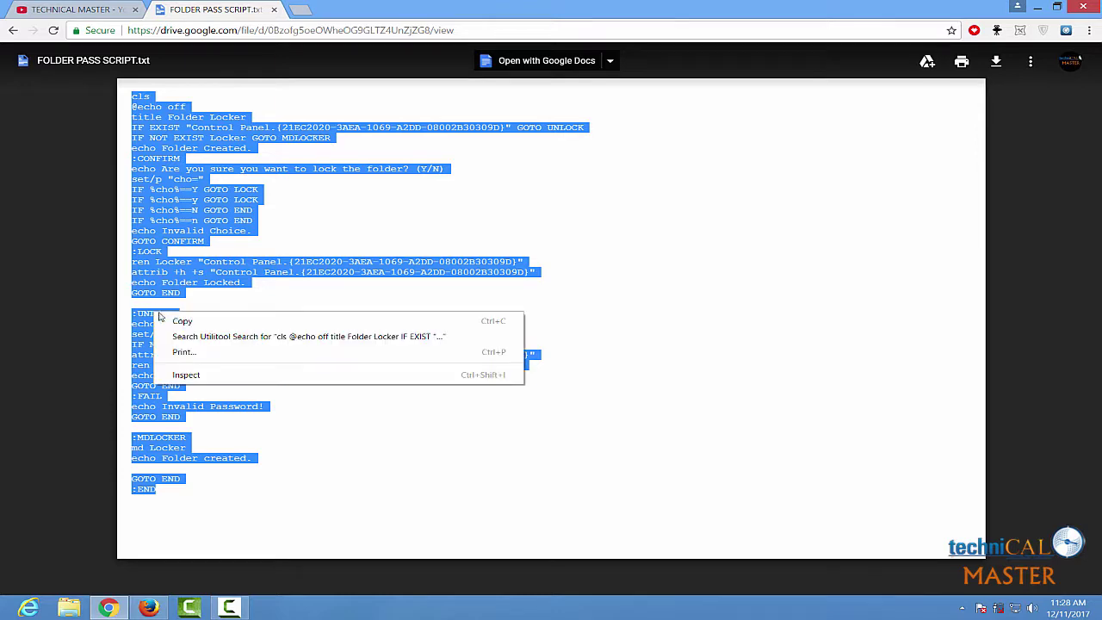
click(191, 324)
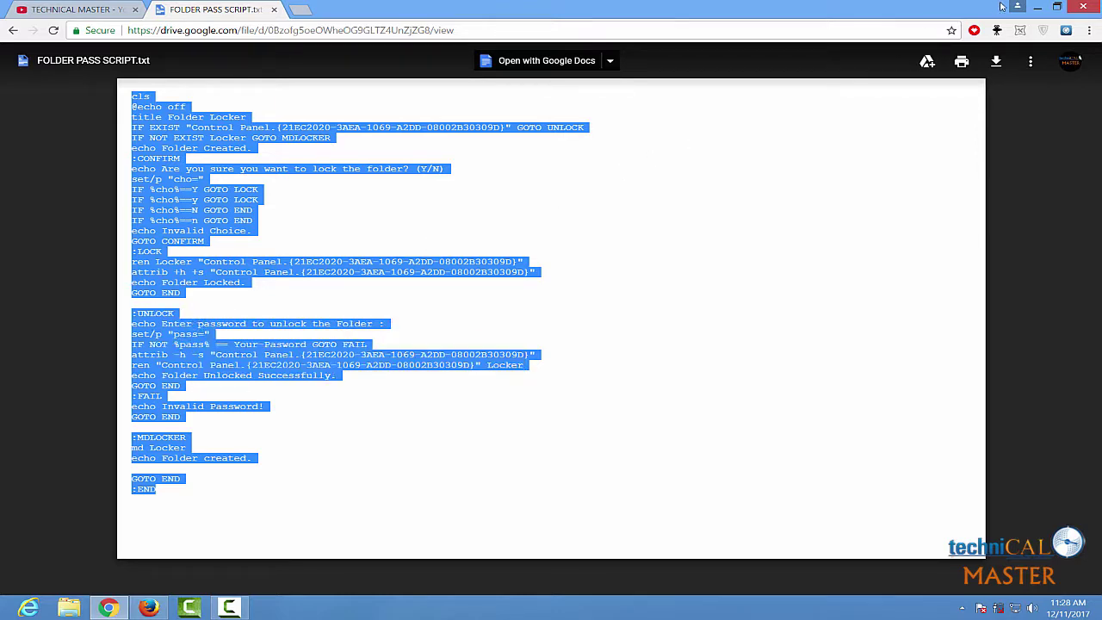
click(1037, 7)
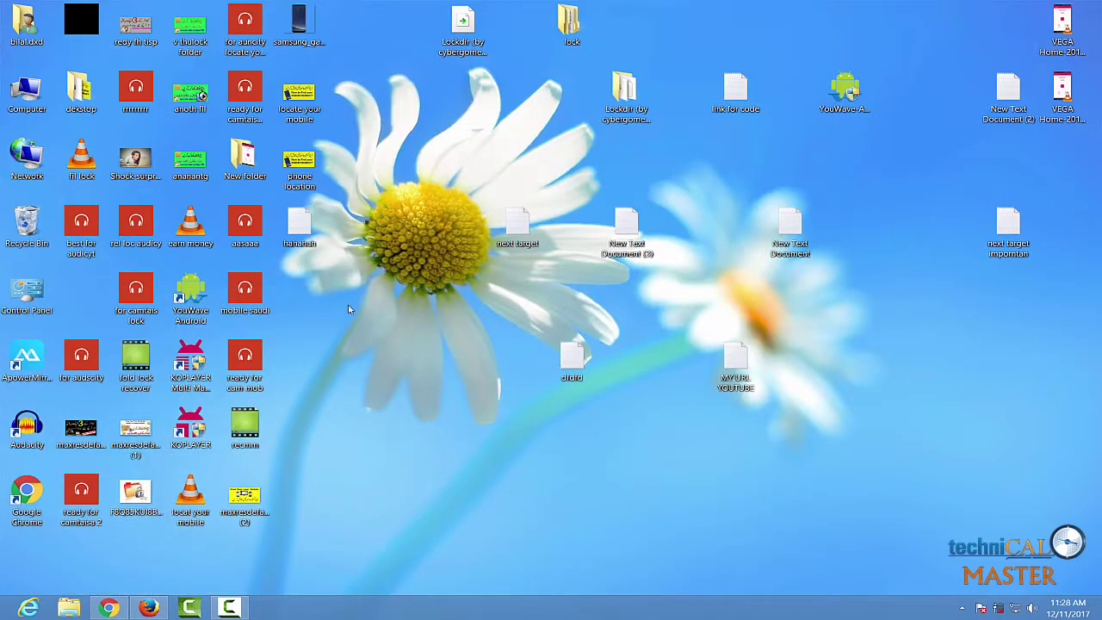
click(107, 607)
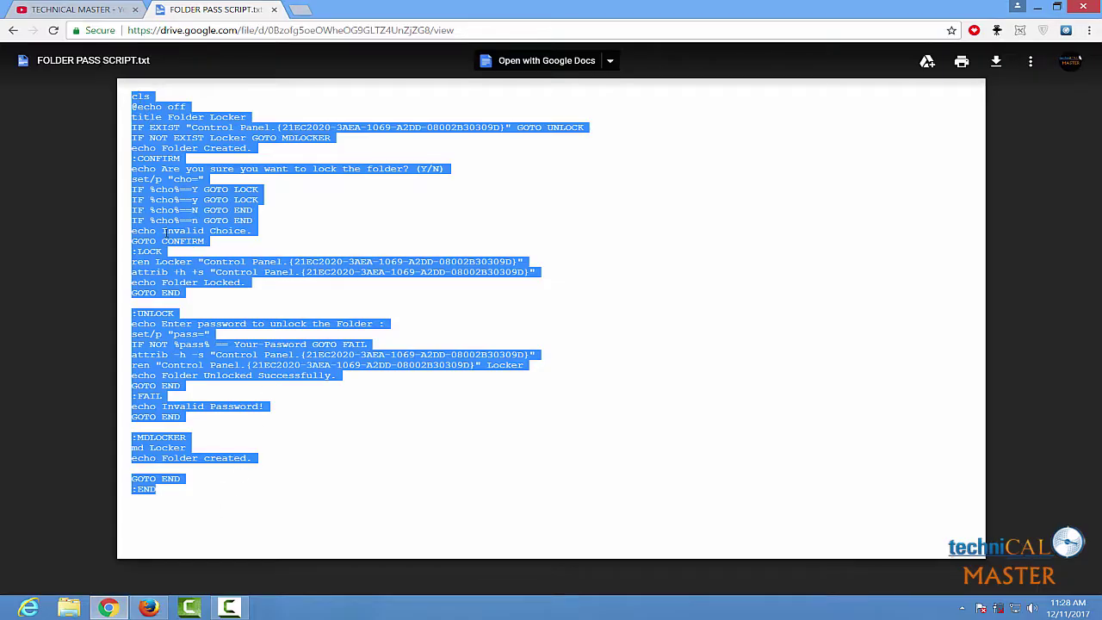
right_click(159, 213)
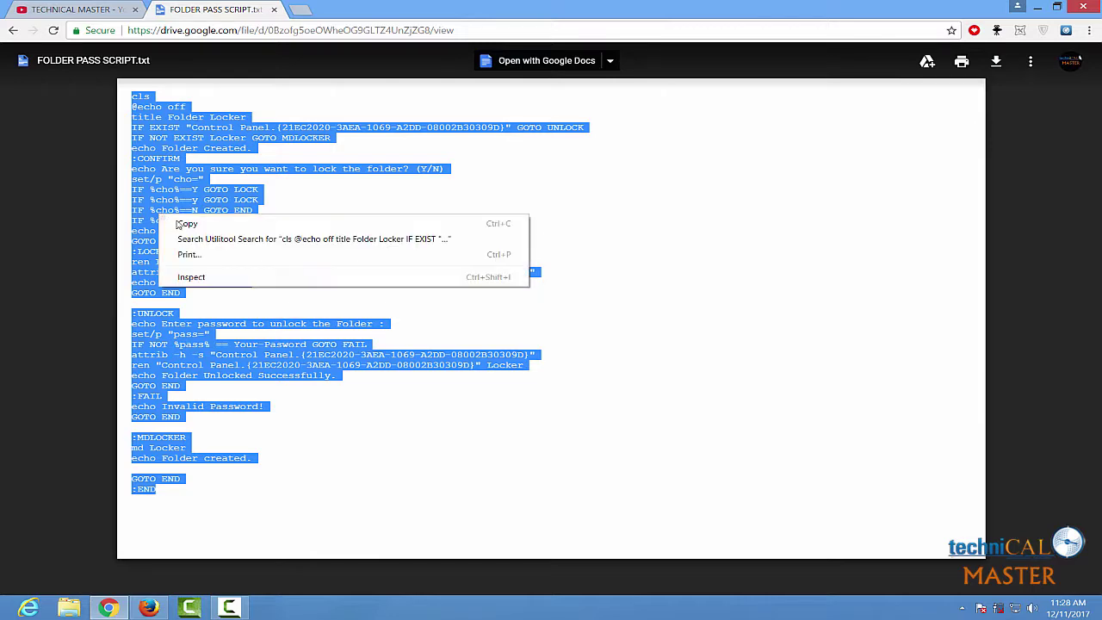
click(177, 223)
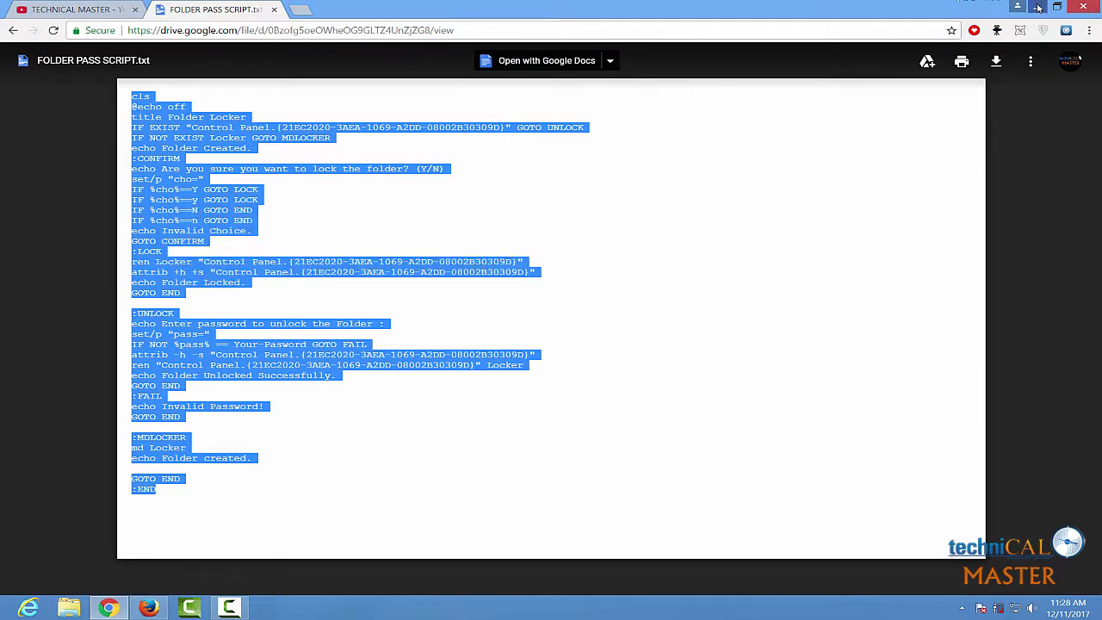
click(1038, 7)
Search the Start screen apps for 'no' and launch Notepad from the results
key(super)
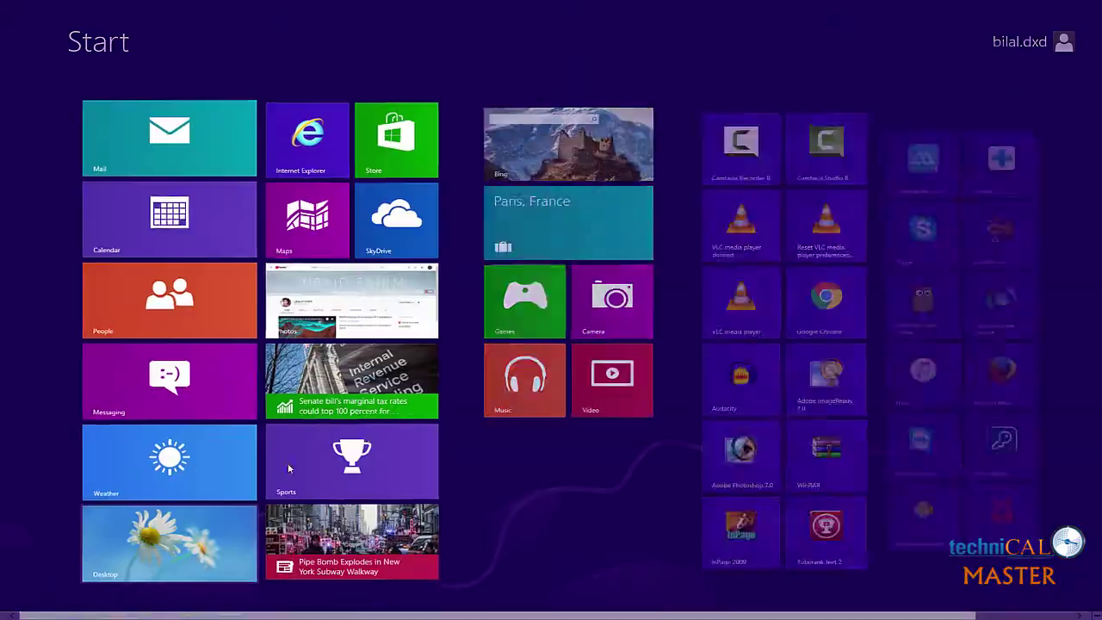
scroll(551, 345, down, 1)
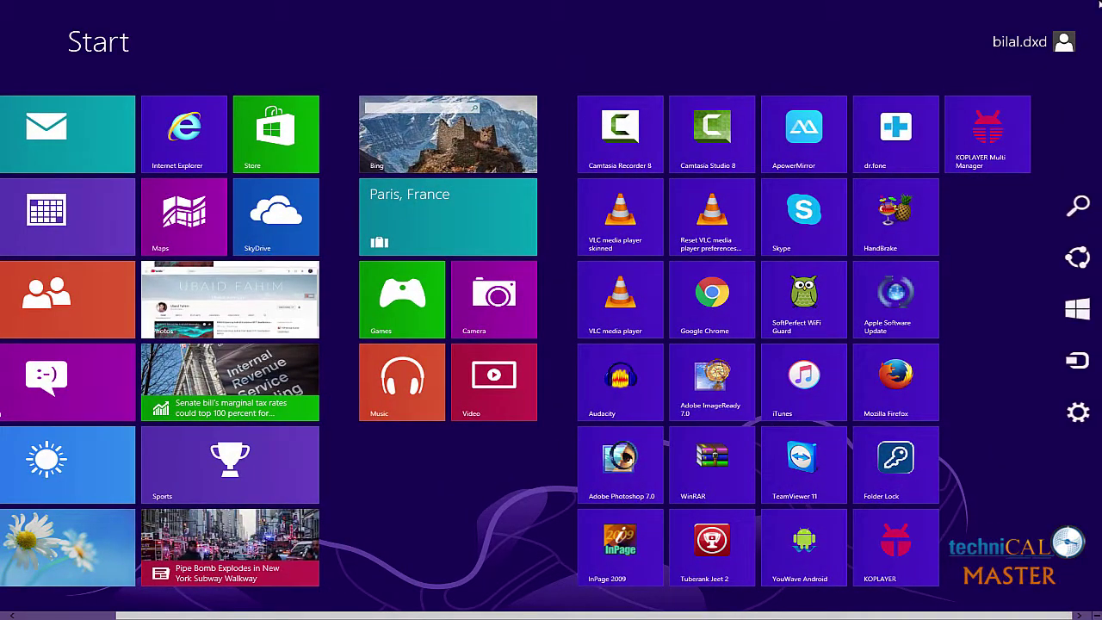
click(1076, 204)
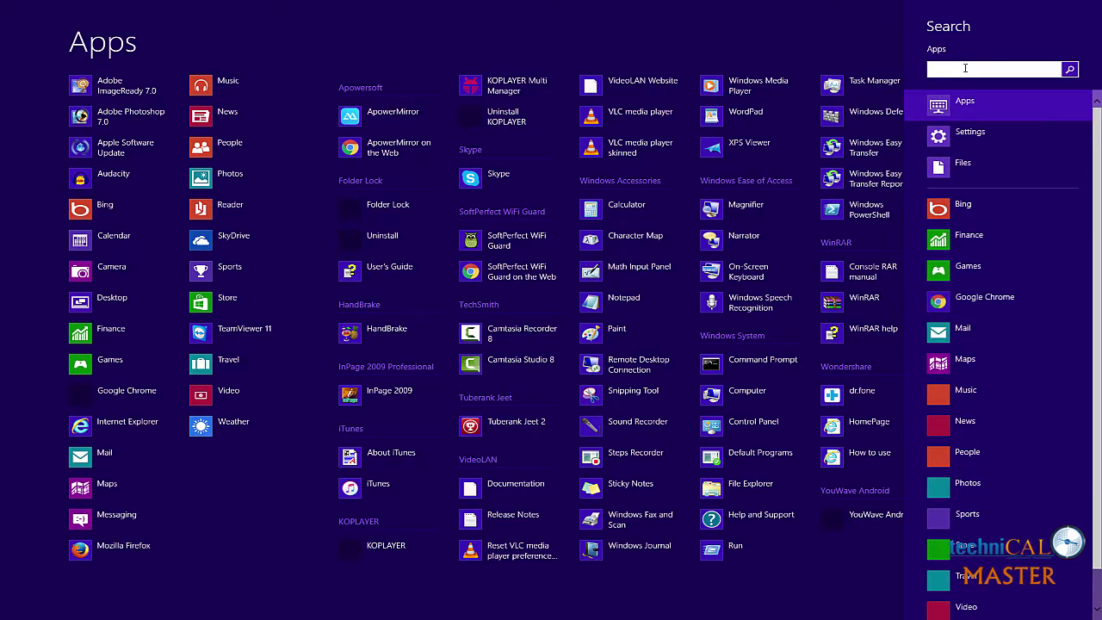
text(no)
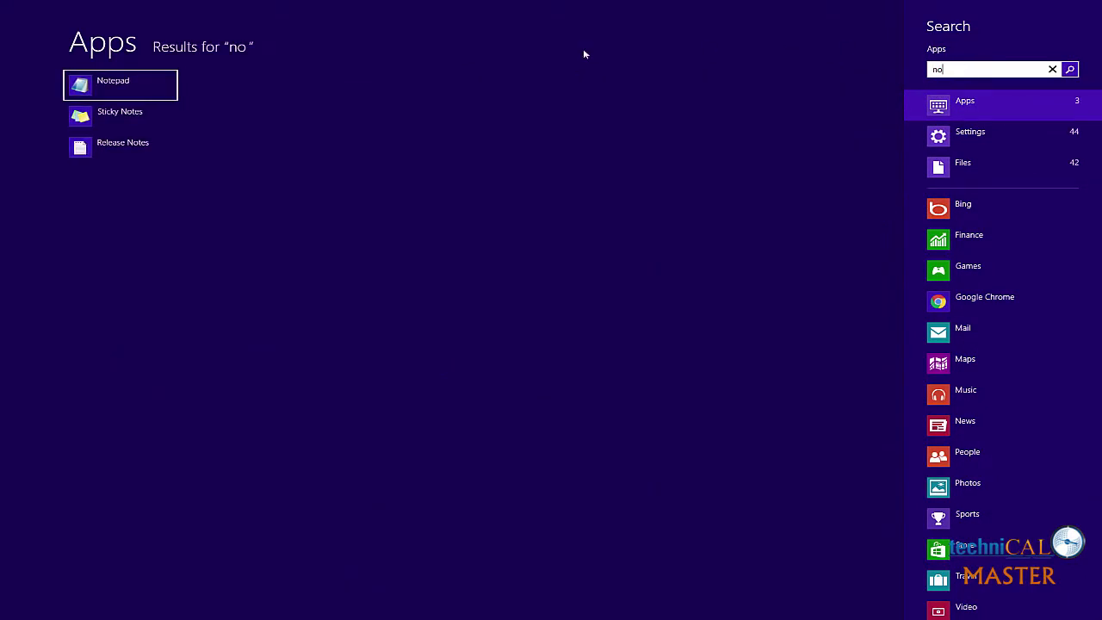
click(131, 93)
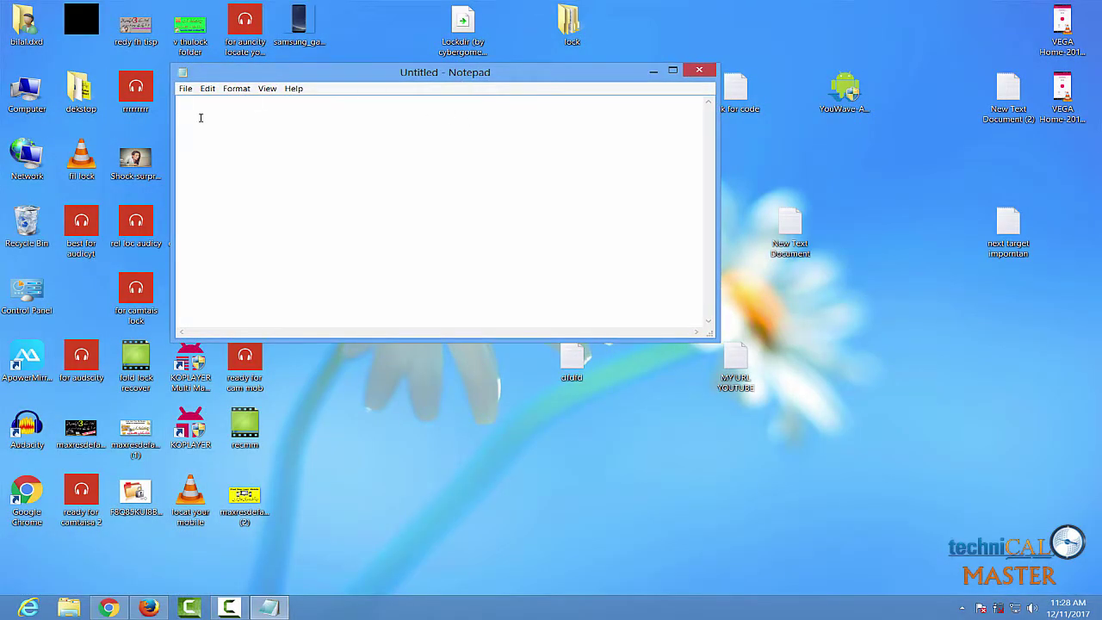
Paste the copied folder-locker script into the blank Notepad document and scroll back to its top
right_click(192, 106)
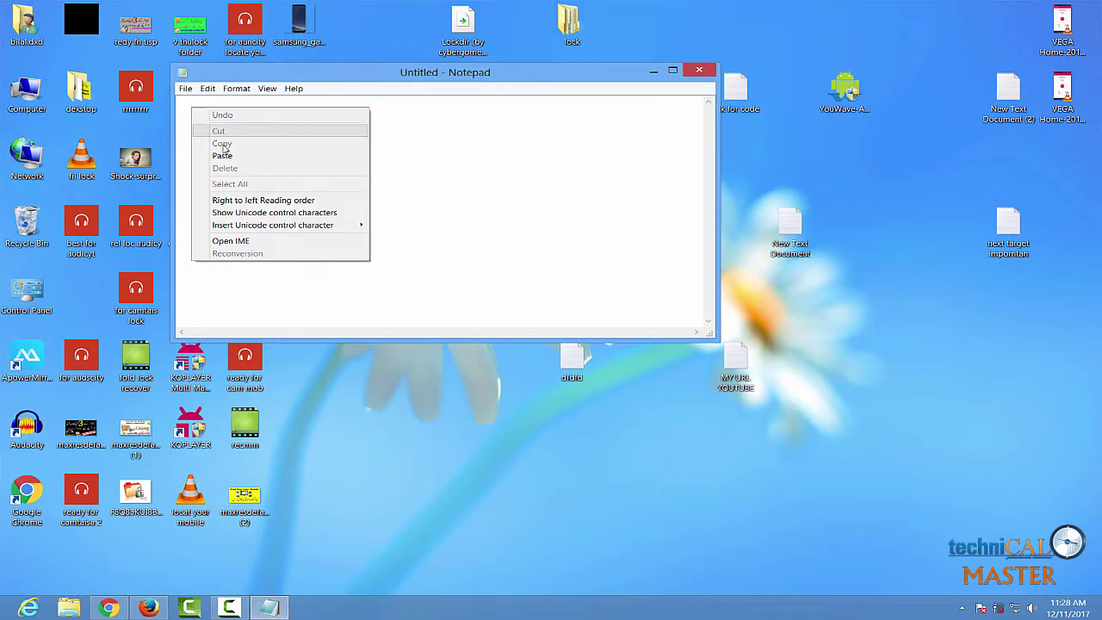
click(223, 155)
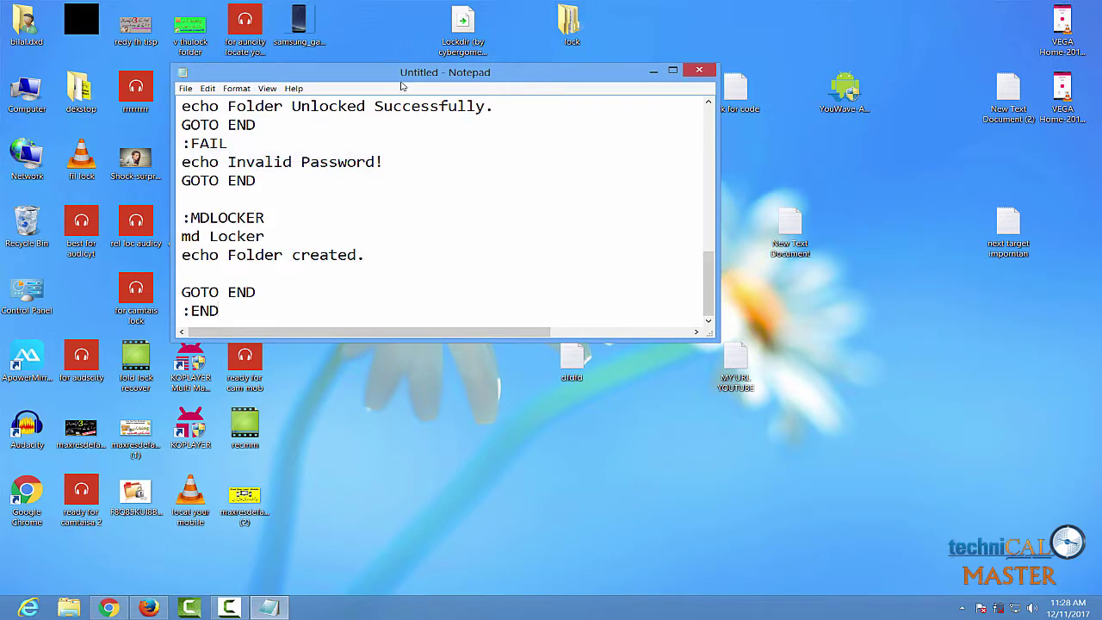
drag(384, 72, 489, 66)
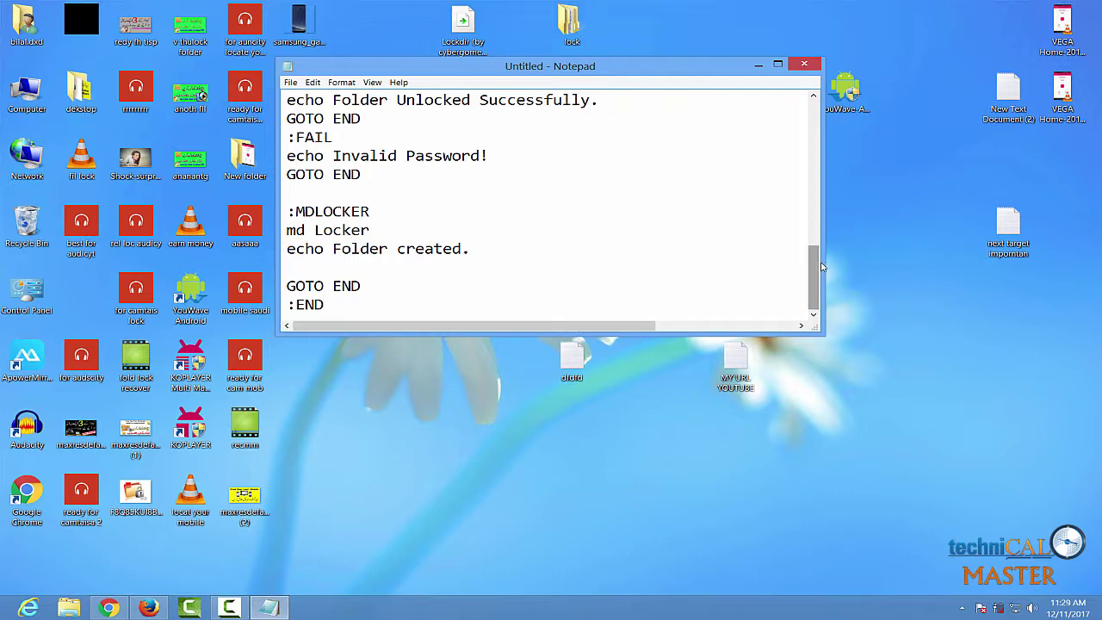
drag(816, 269, 802, 114)
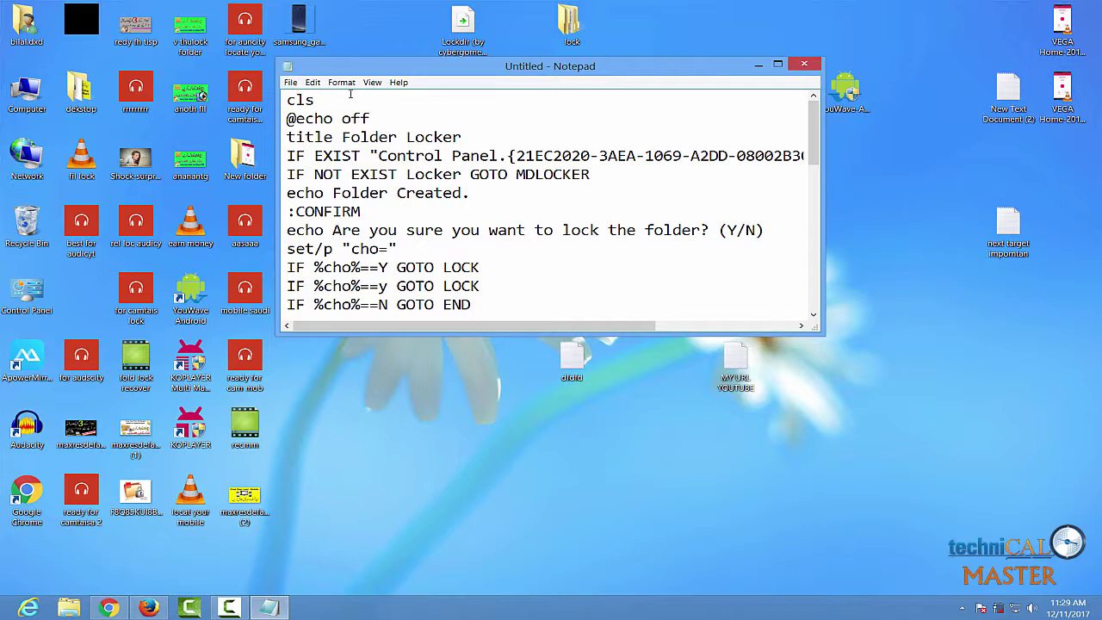
click(290, 83)
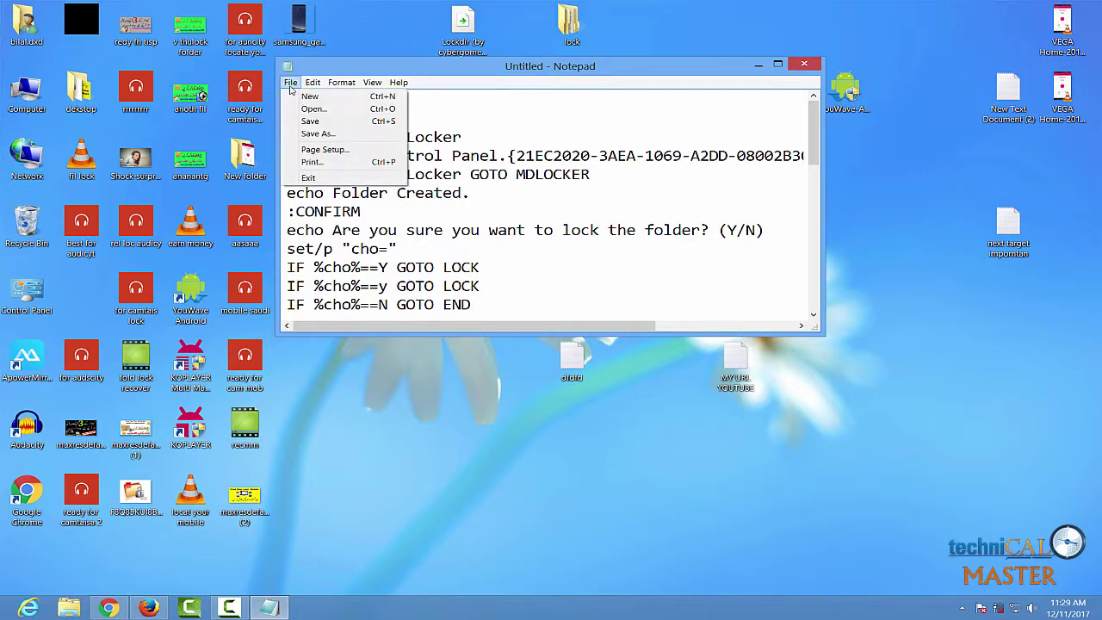
Save the script to the Desktop as lock.bat with Save as type set to All Files
click(323, 136)
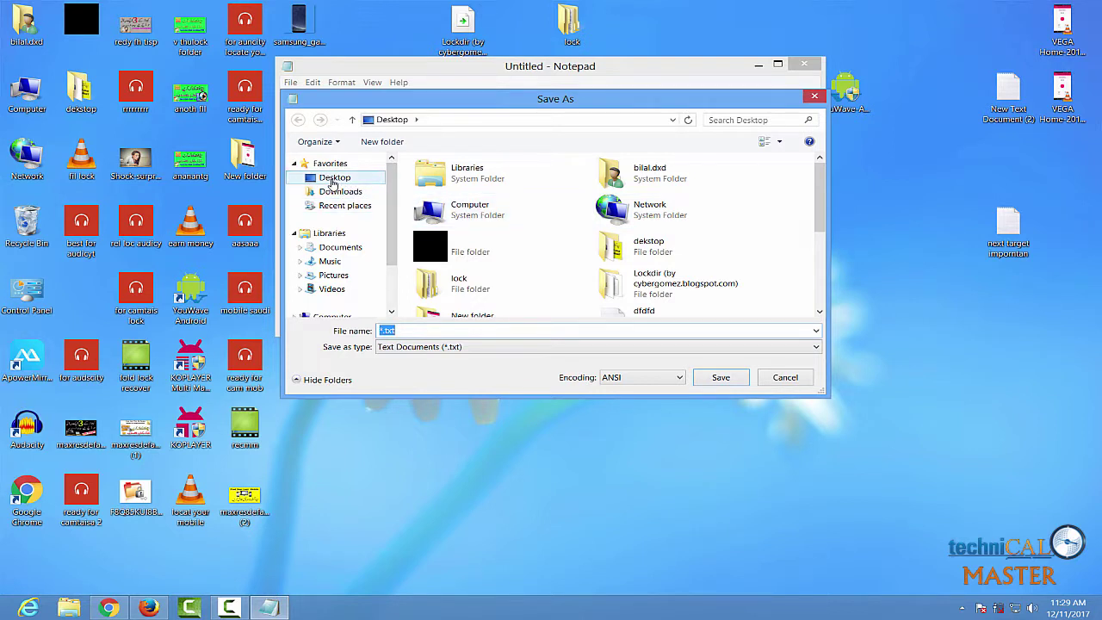
click(339, 184)
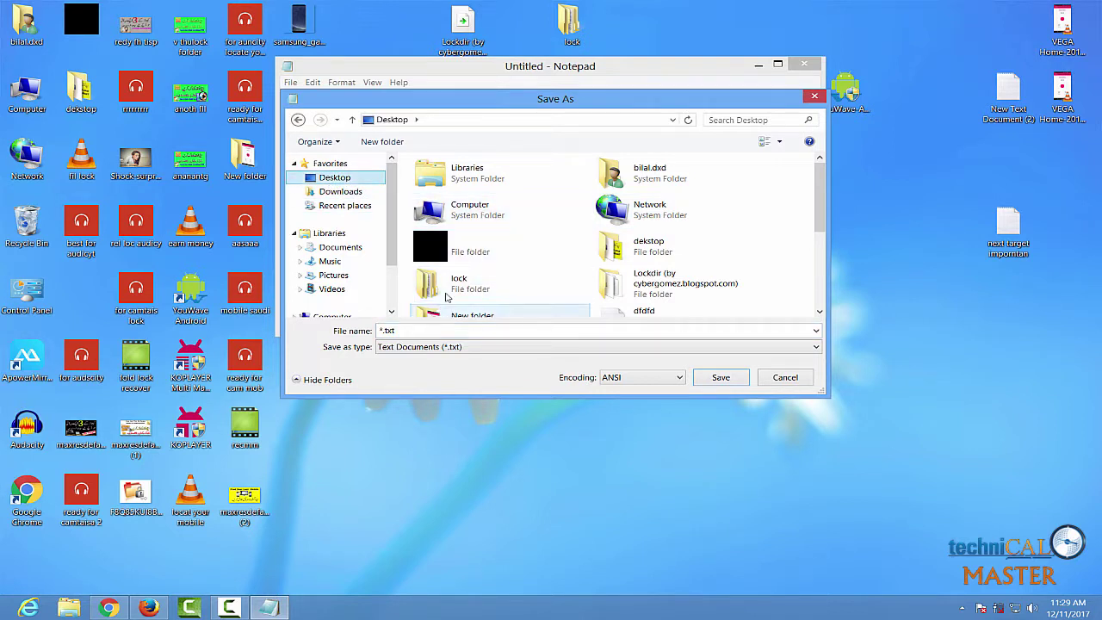
double_click(408, 330)
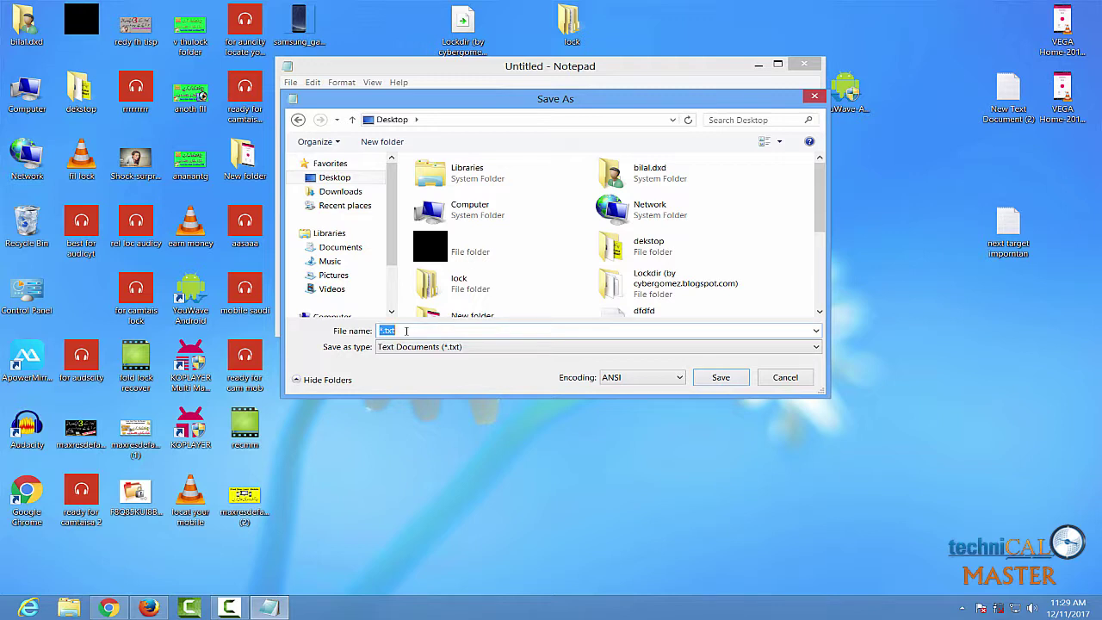
text(n)
key(BackSpace)
text(loc)
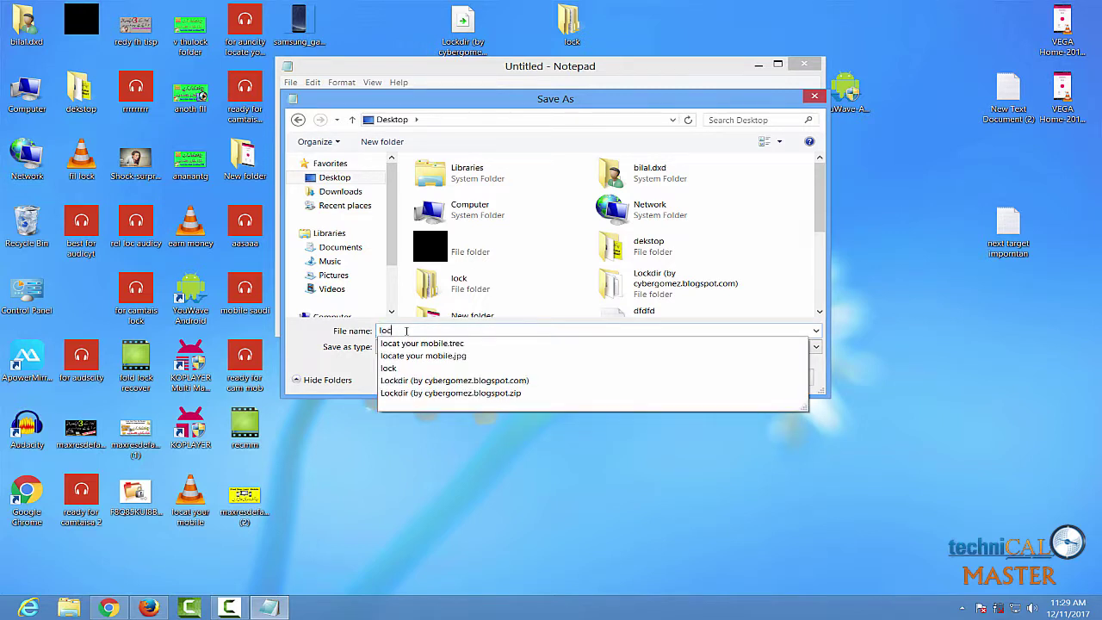
text(k)
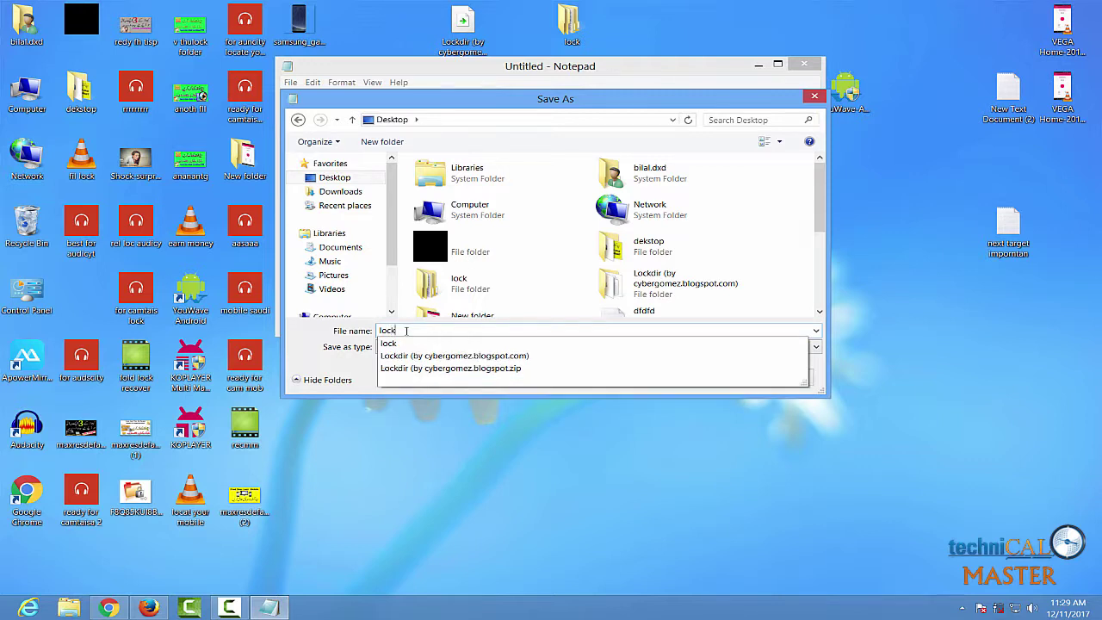
text(.)
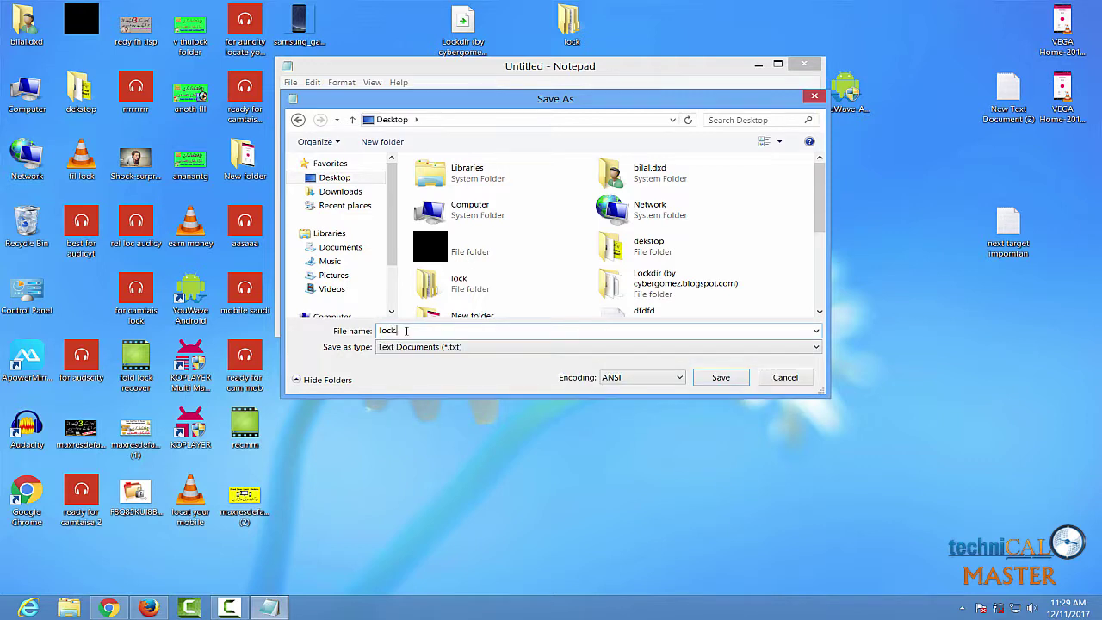
text(ba)
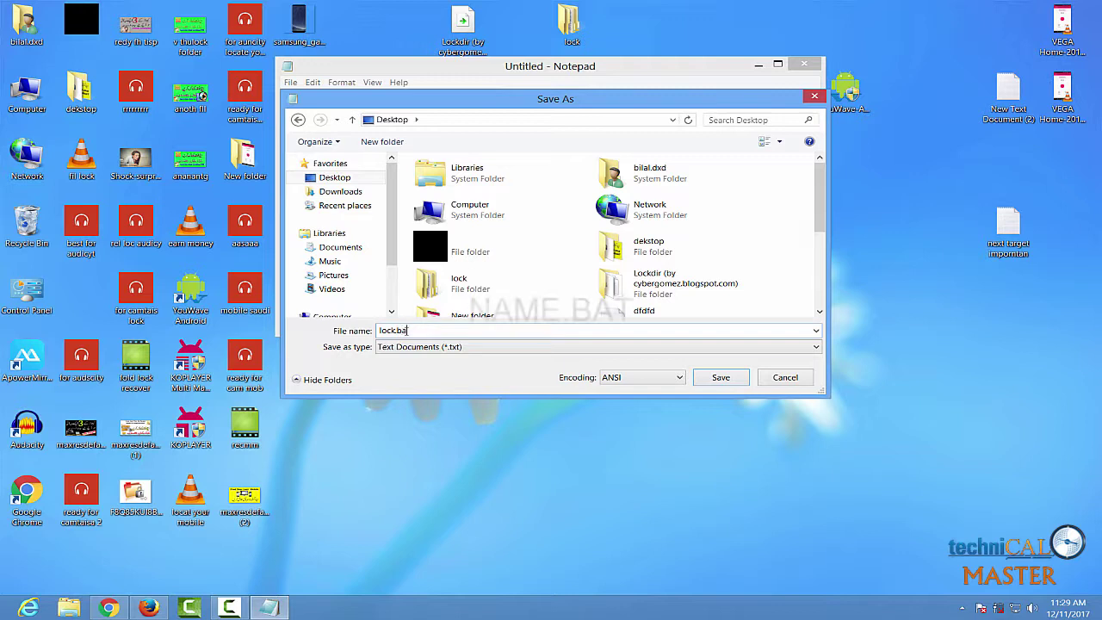
text(t)
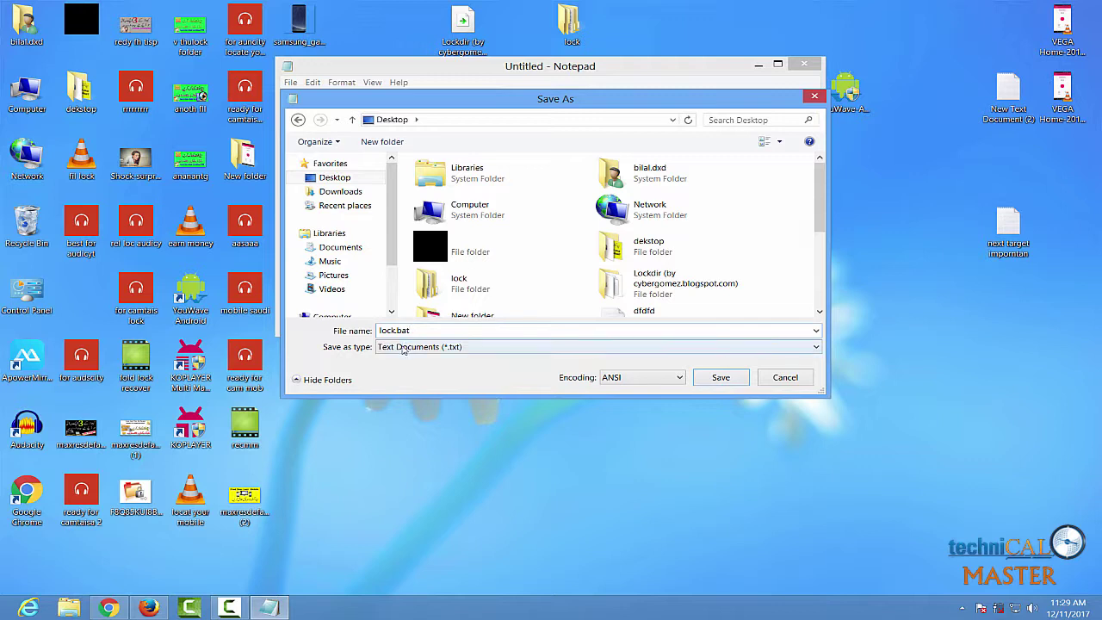
click(404, 347)
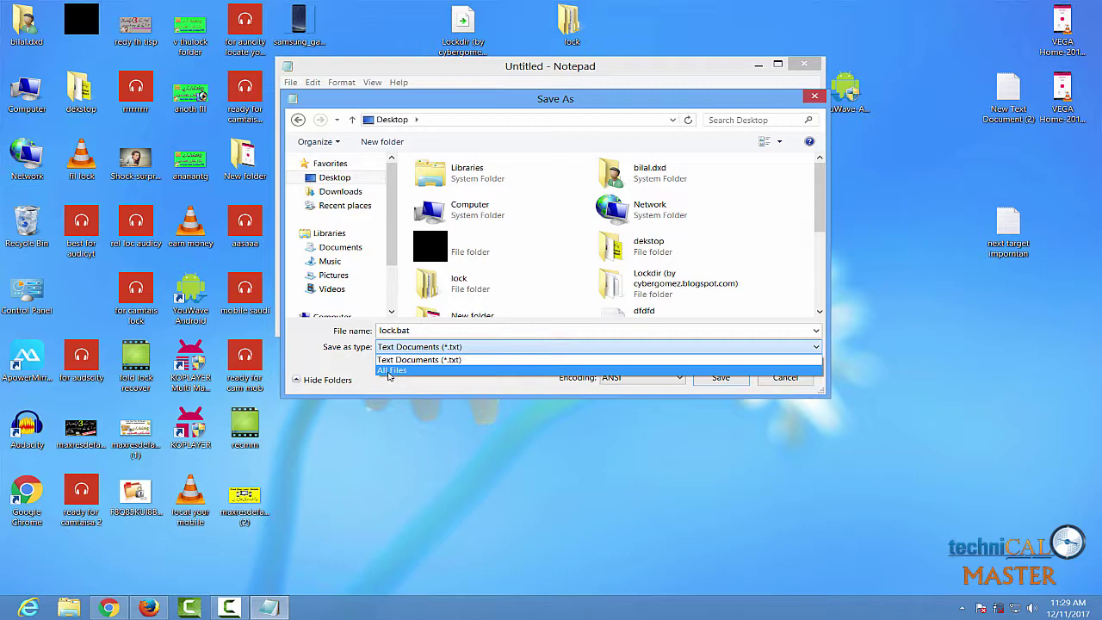
click(395, 371)
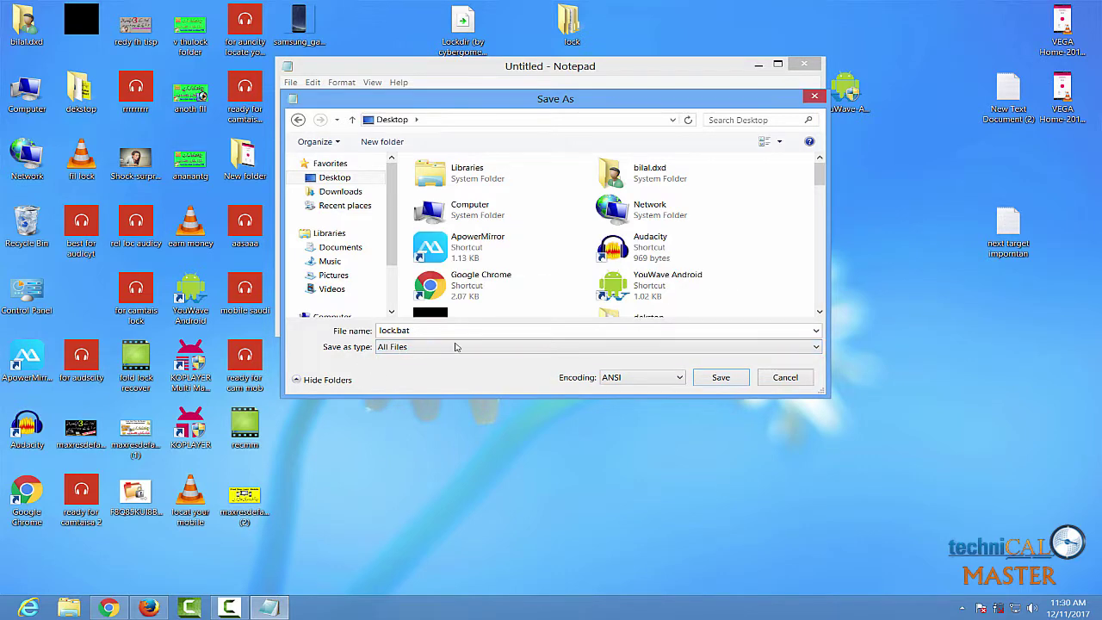
click(723, 381)
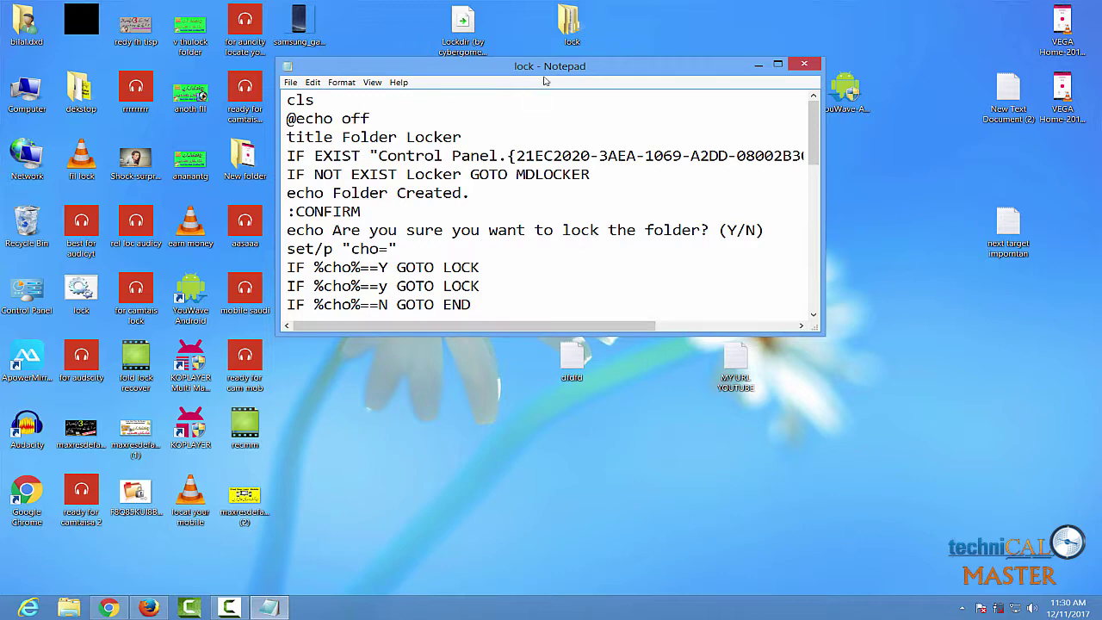
Minimize Notepad and run lock.bat on the desktop to create the Locker folder
click(759, 65)
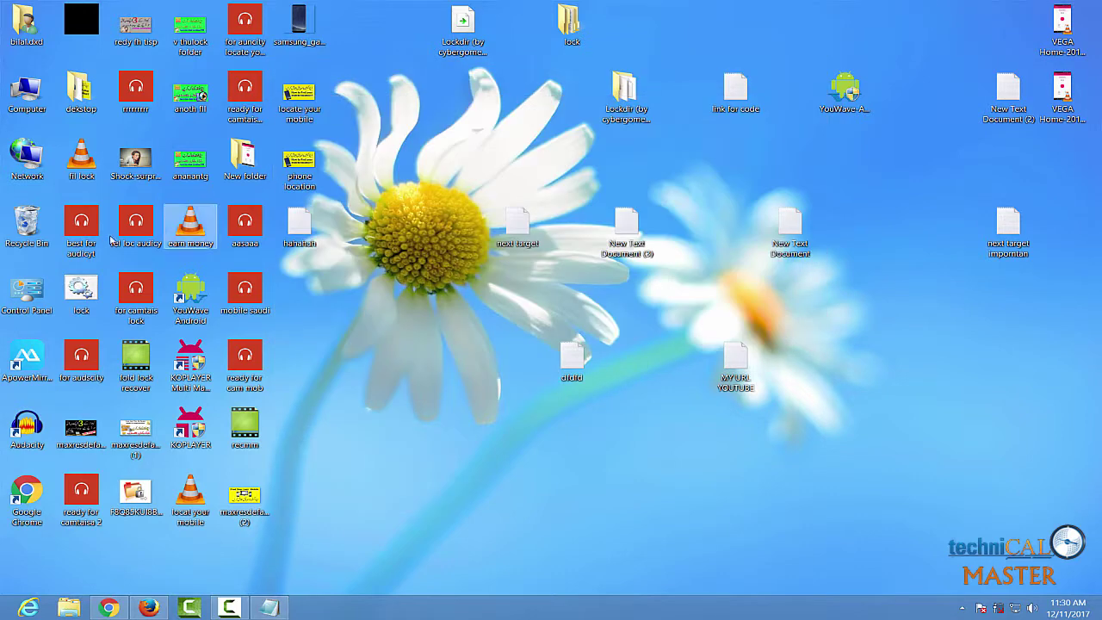
drag(82, 295, 418, 118)
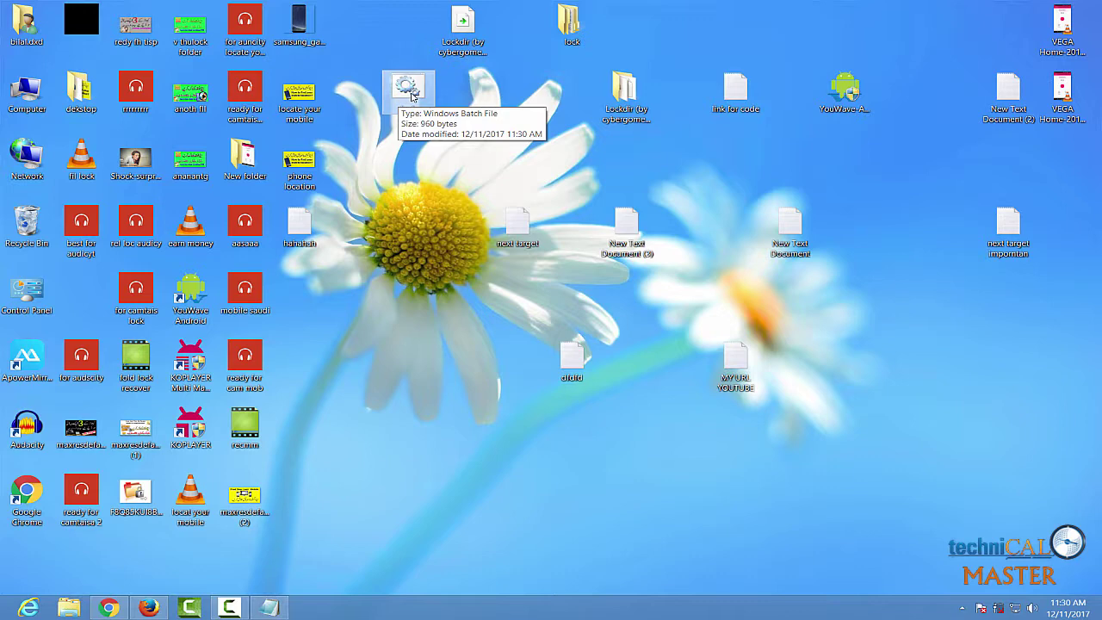
double_click(410, 89)
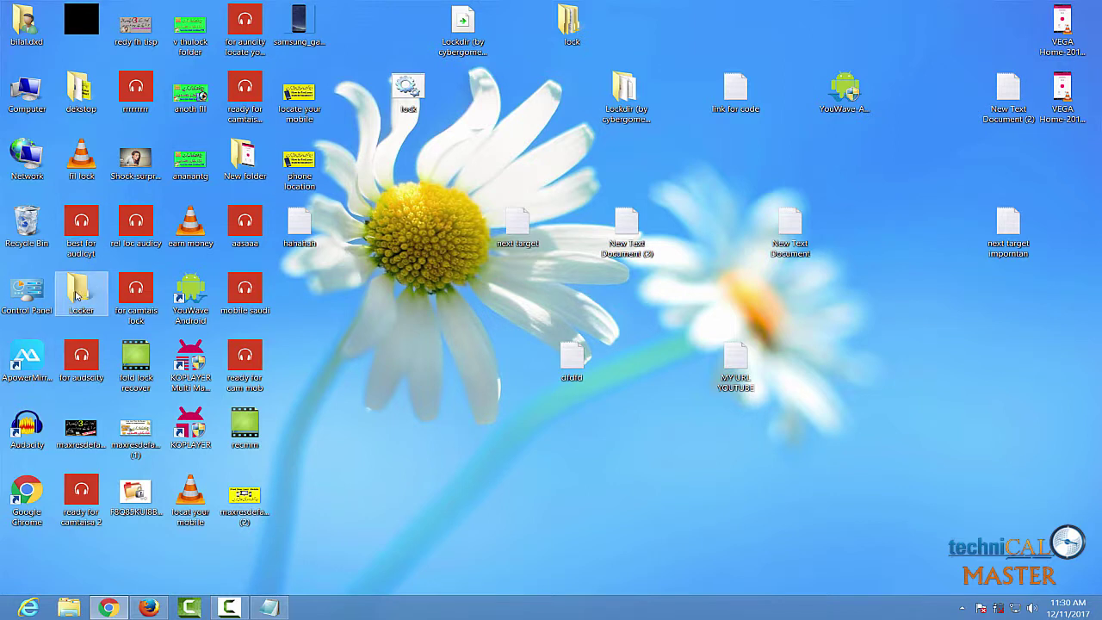
Move the VEGA Home-20171211_010913 file into Locker and confirm it is inside
drag(79, 291, 410, 176)
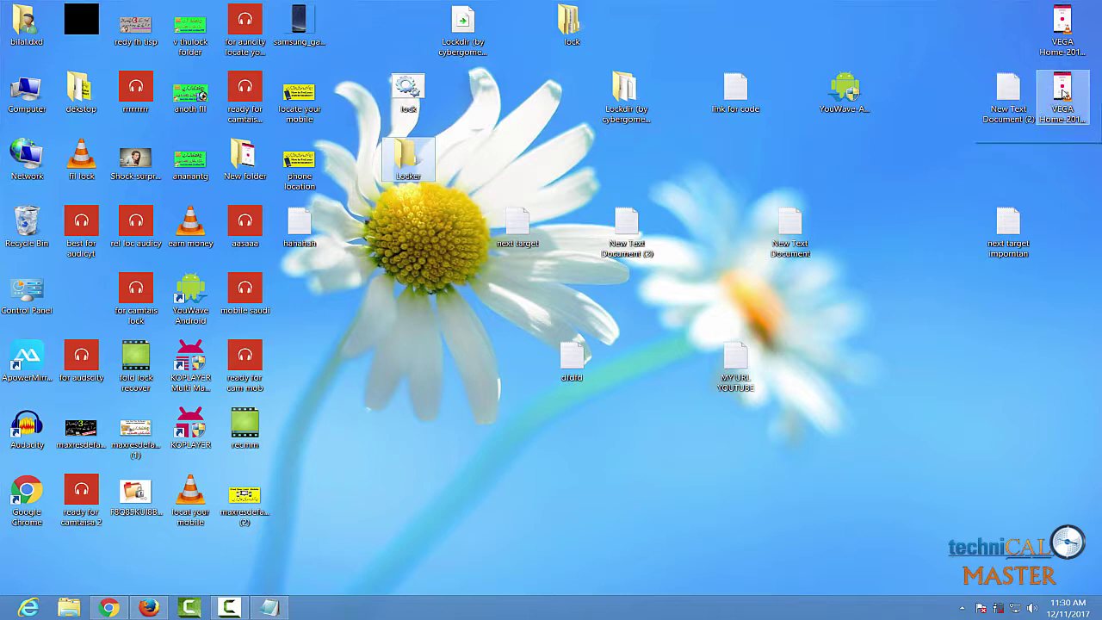
drag(1057, 99, 403, 158)
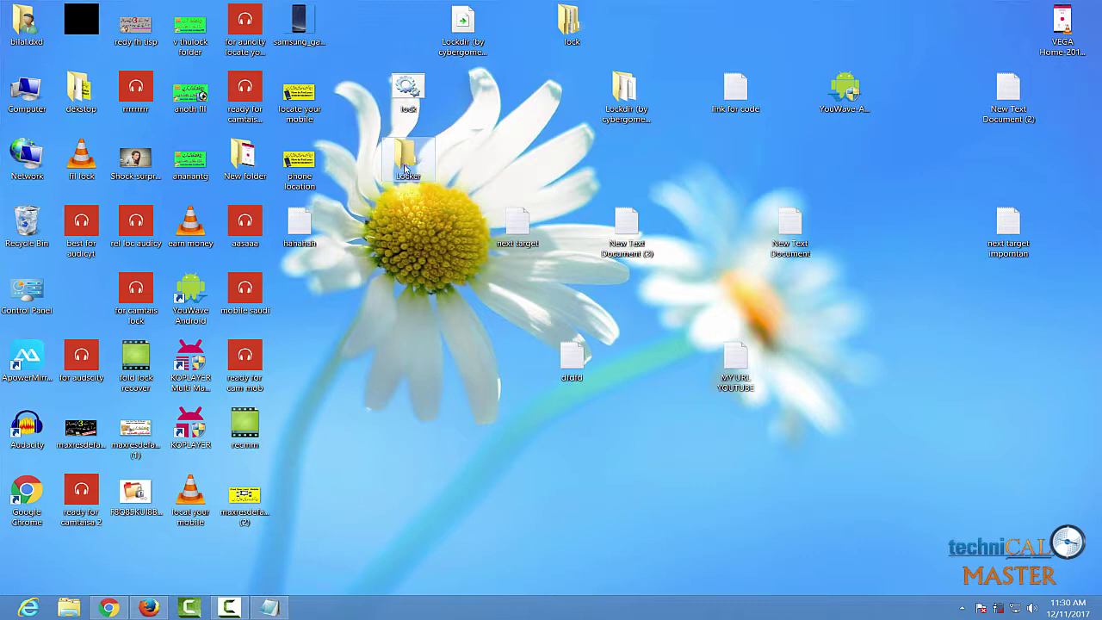
double_click(402, 157)
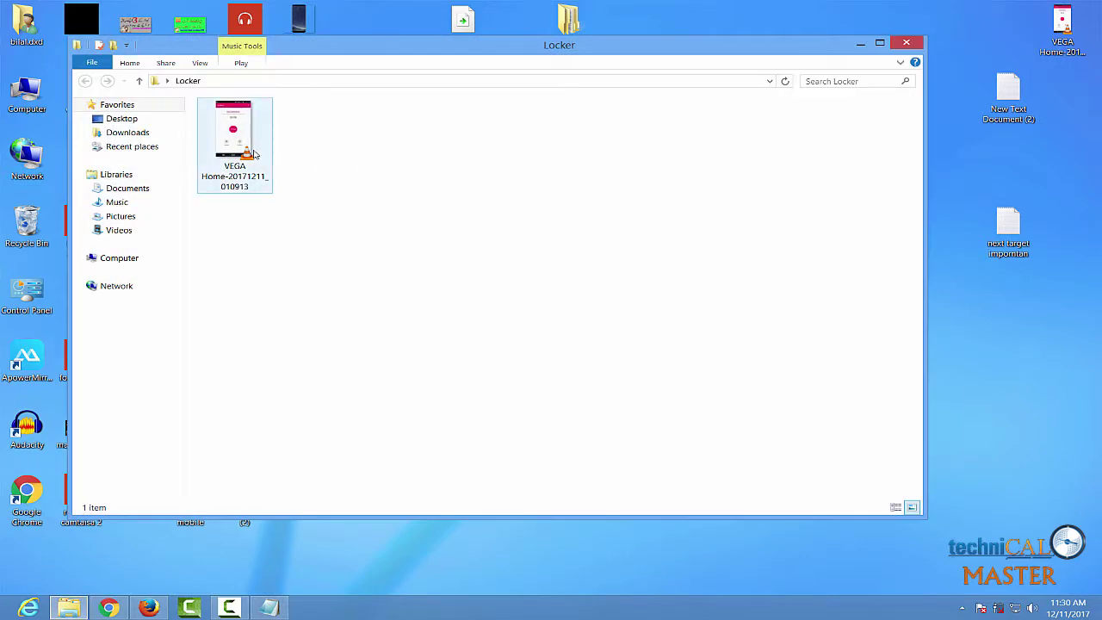
click(905, 42)
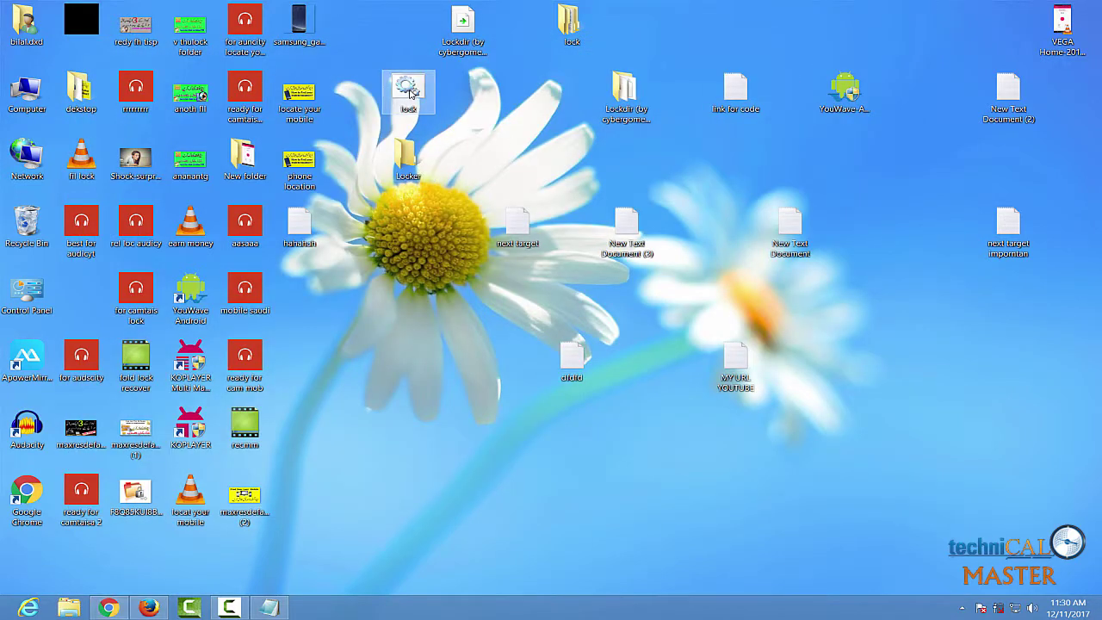
Open lock.bat for editing in Notepad
right_click(407, 90)
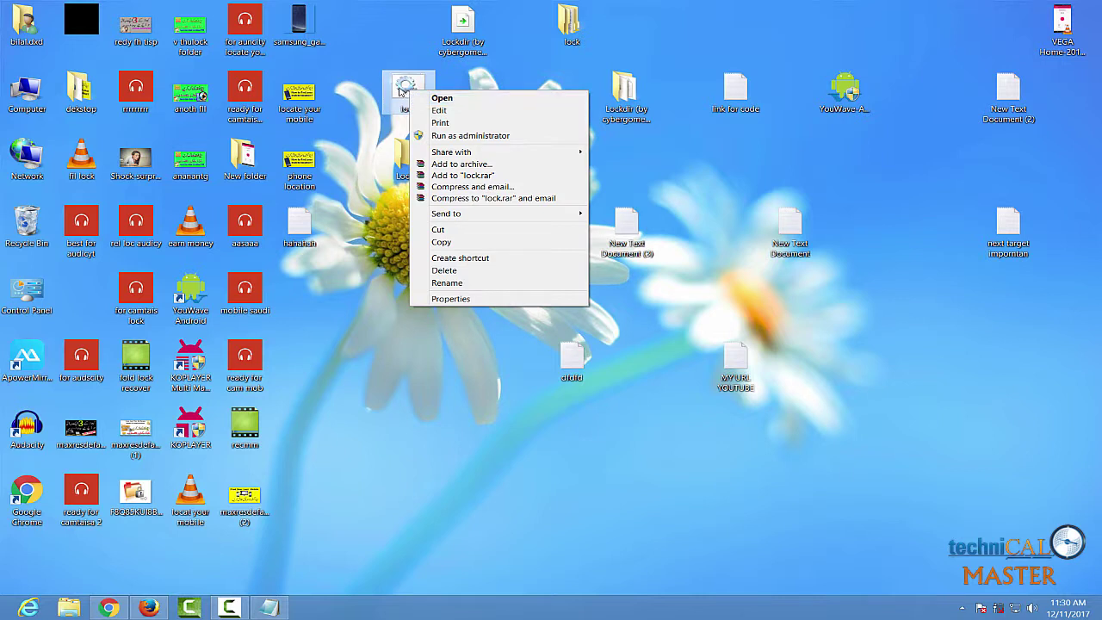
click(373, 128)
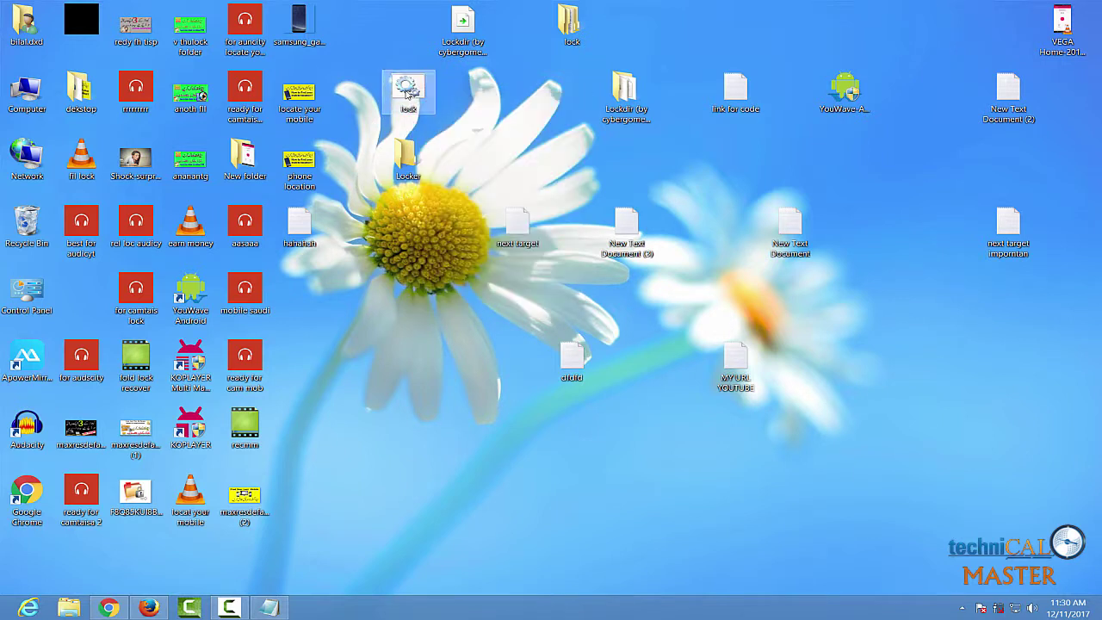
right_click(403, 93)
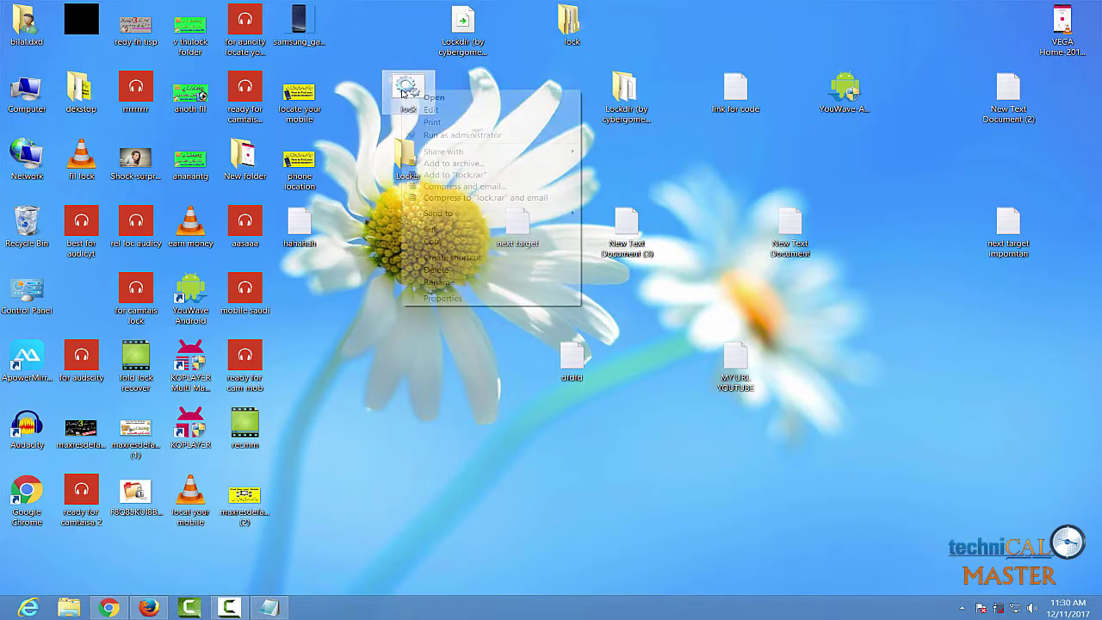
click(431, 110)
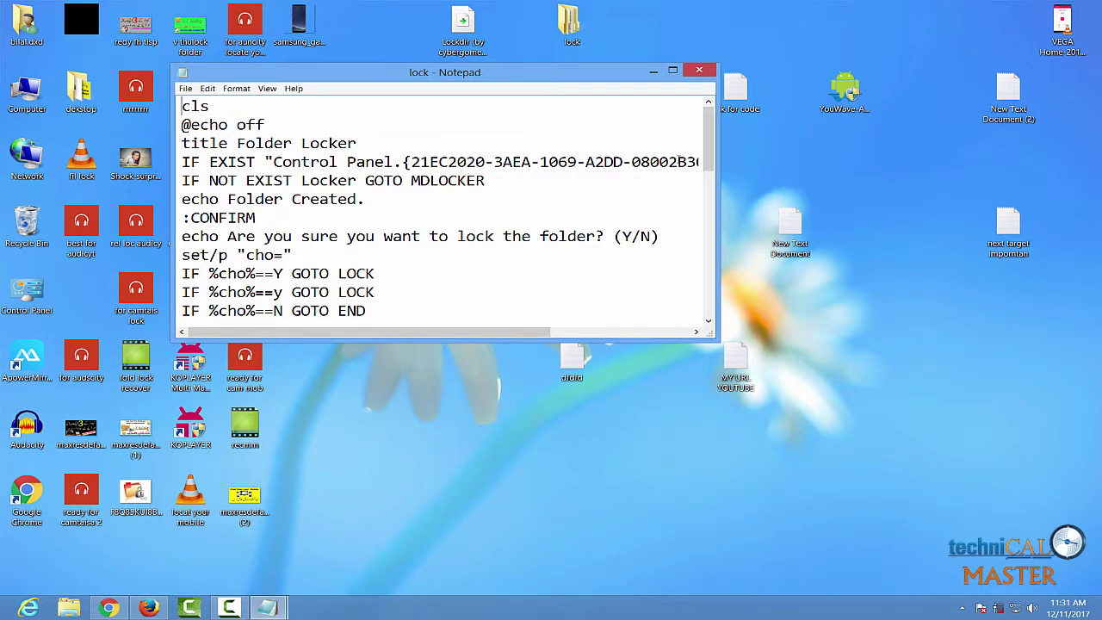
Replace the Your-Pasword placeholder with the chosen password, save with Ctrl+S, and close Notepad
drag(708, 142, 704, 226)
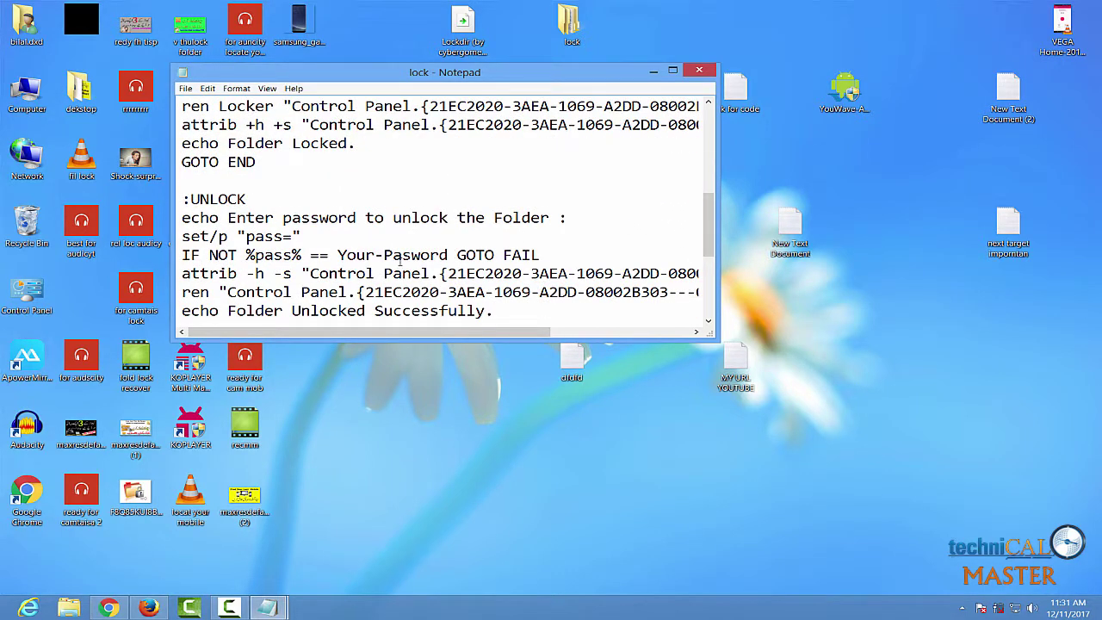
drag(448, 255, 338, 257)
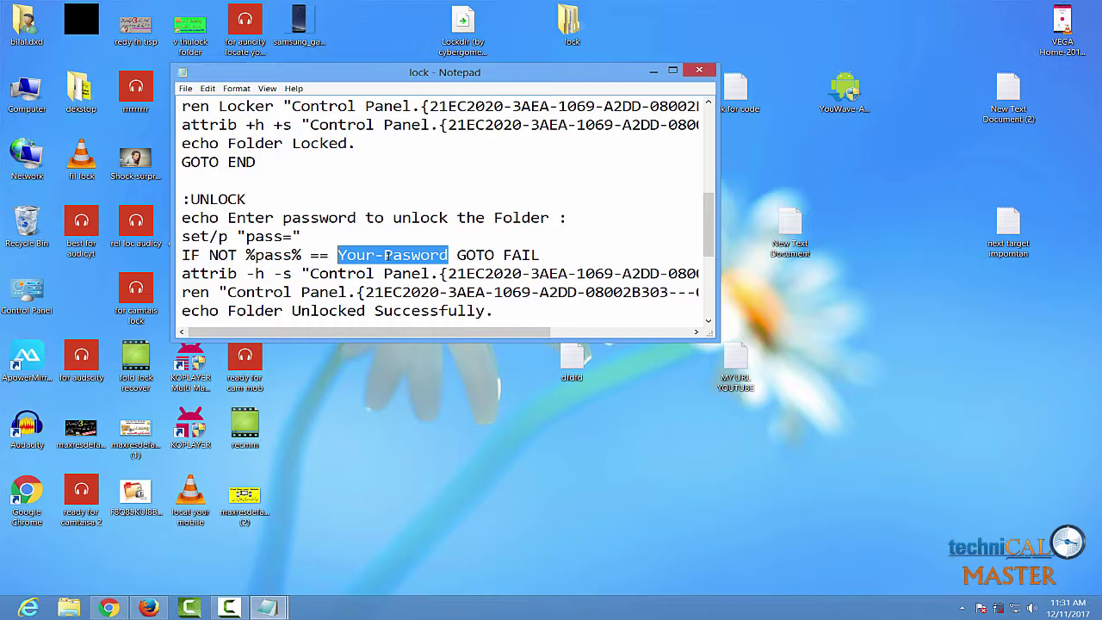
text(1234)
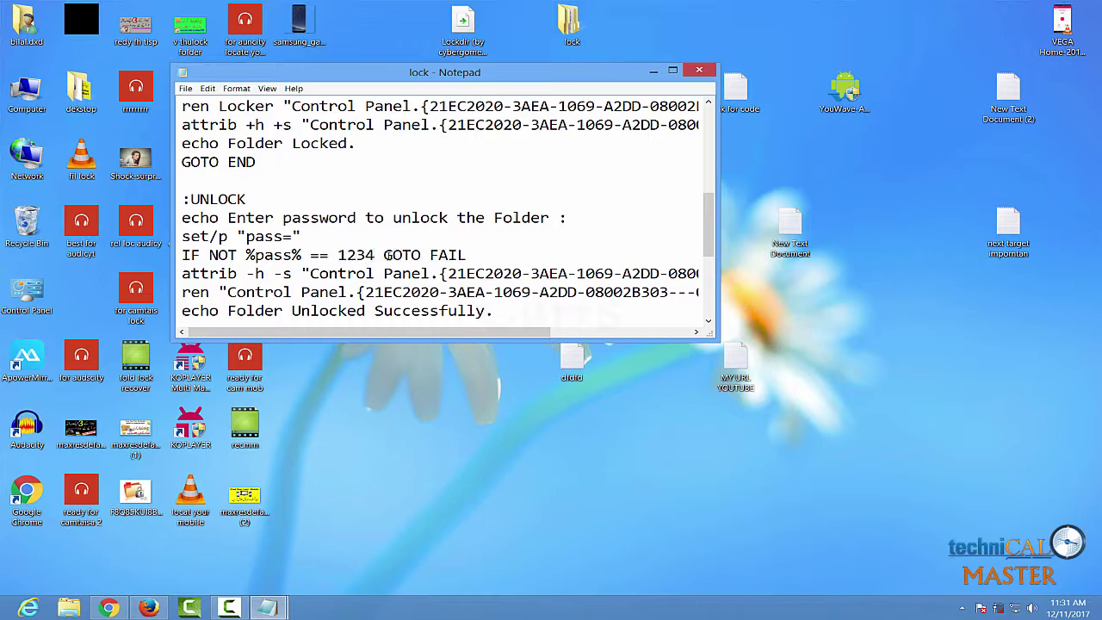
key(ctrl+s)
click(697, 72)
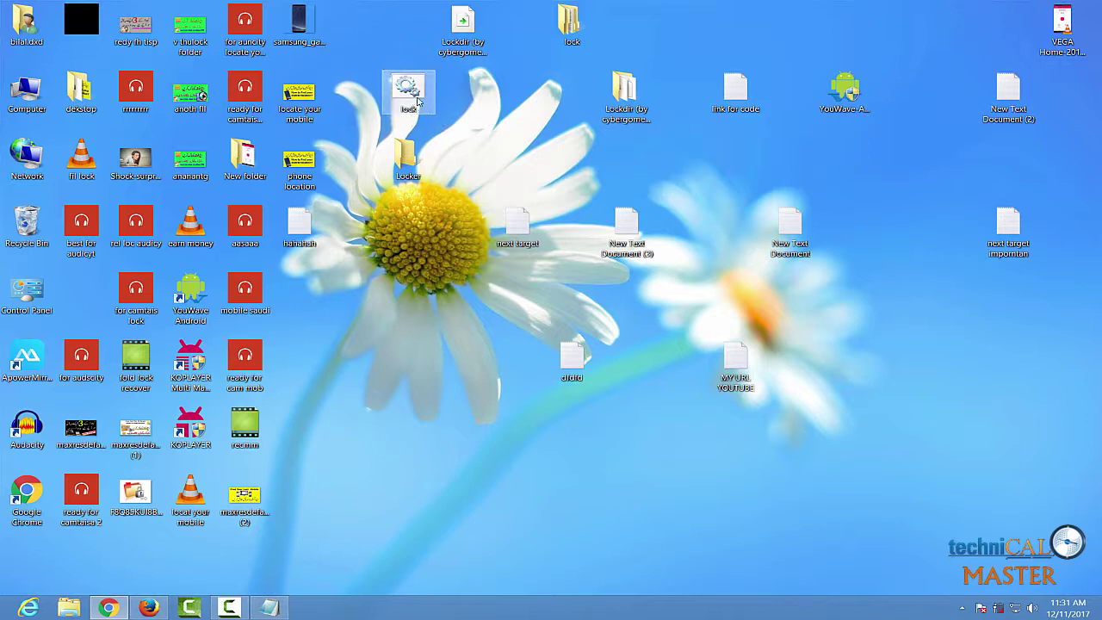
Run lock.bat and answer y to lock and hide the Locker folder
click(415, 101)
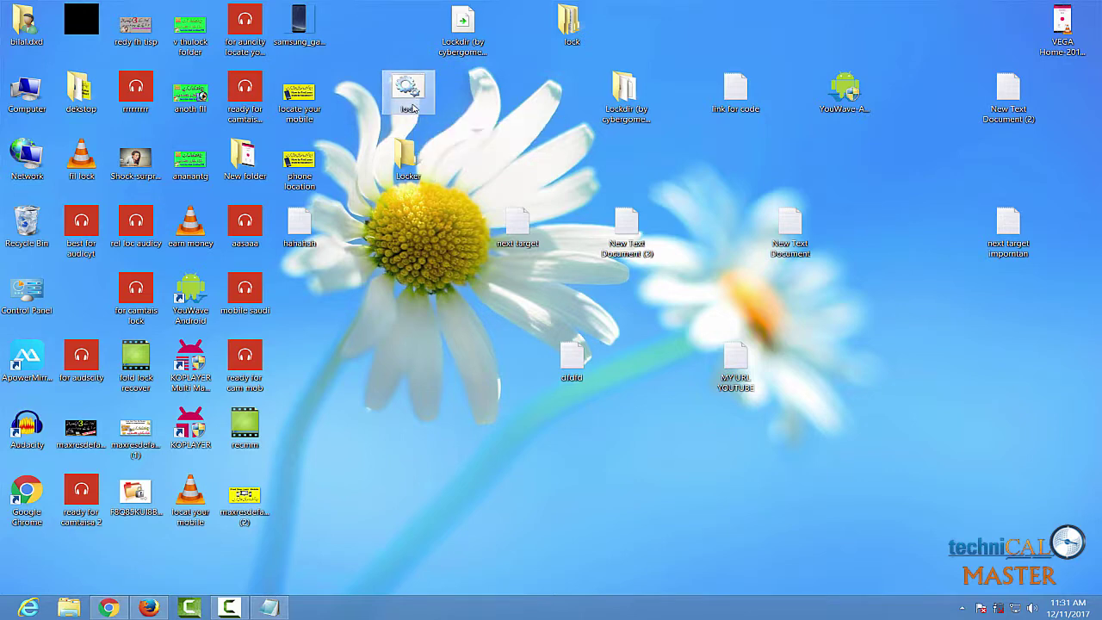
double_click(410, 102)
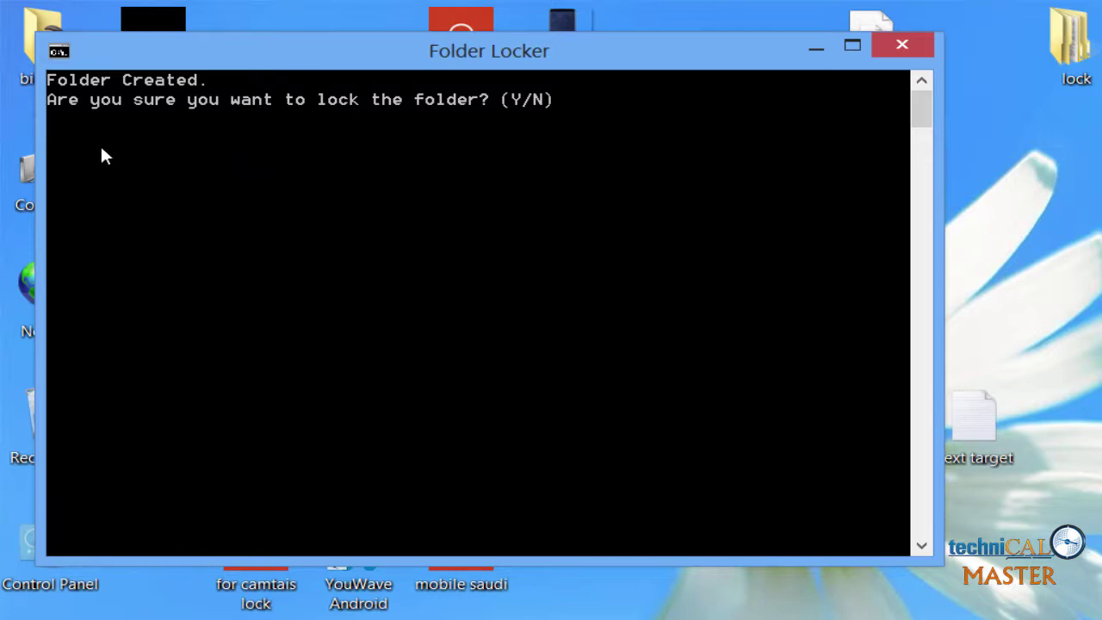
text(y)
key(Return)
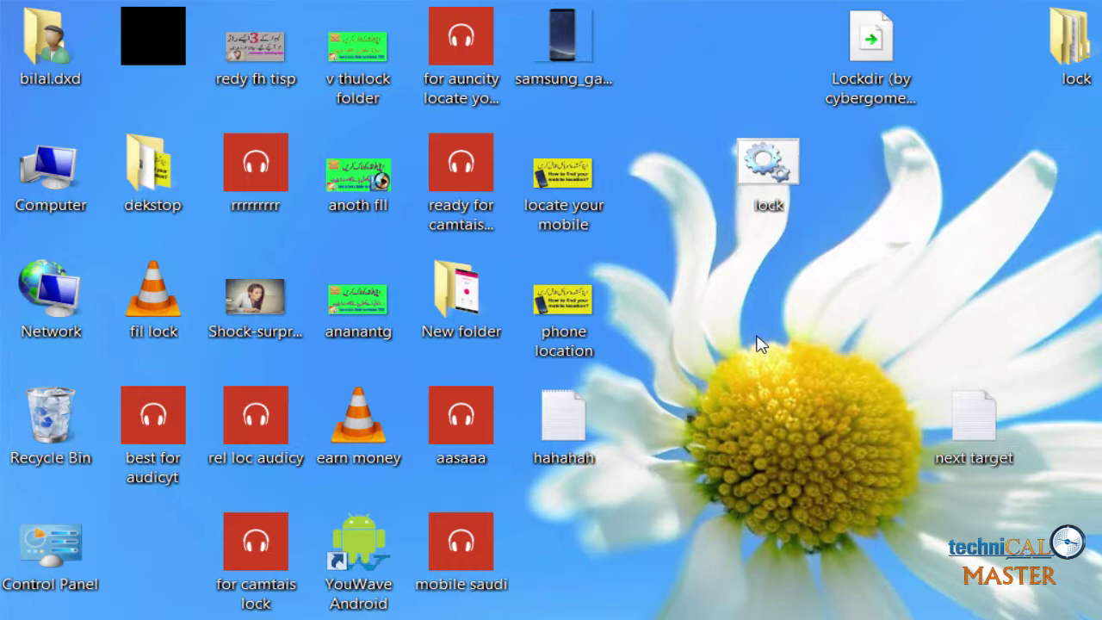
Run lock.bat and enter the unlock password so Locker reappears on the desktop
double_click(786, 176)
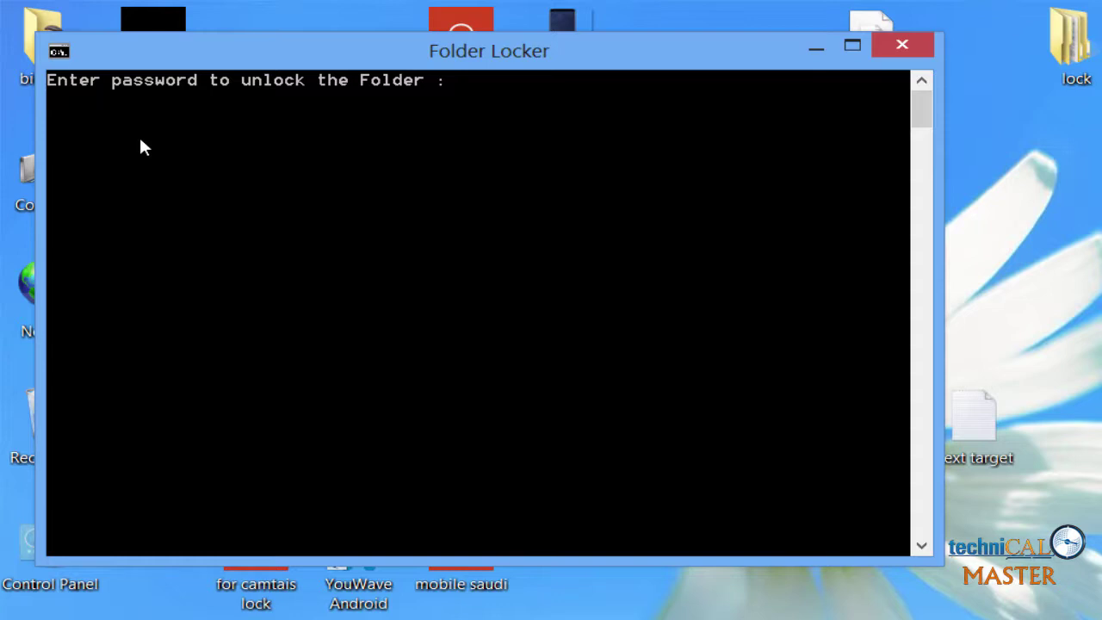
text(1234)
key(Return)
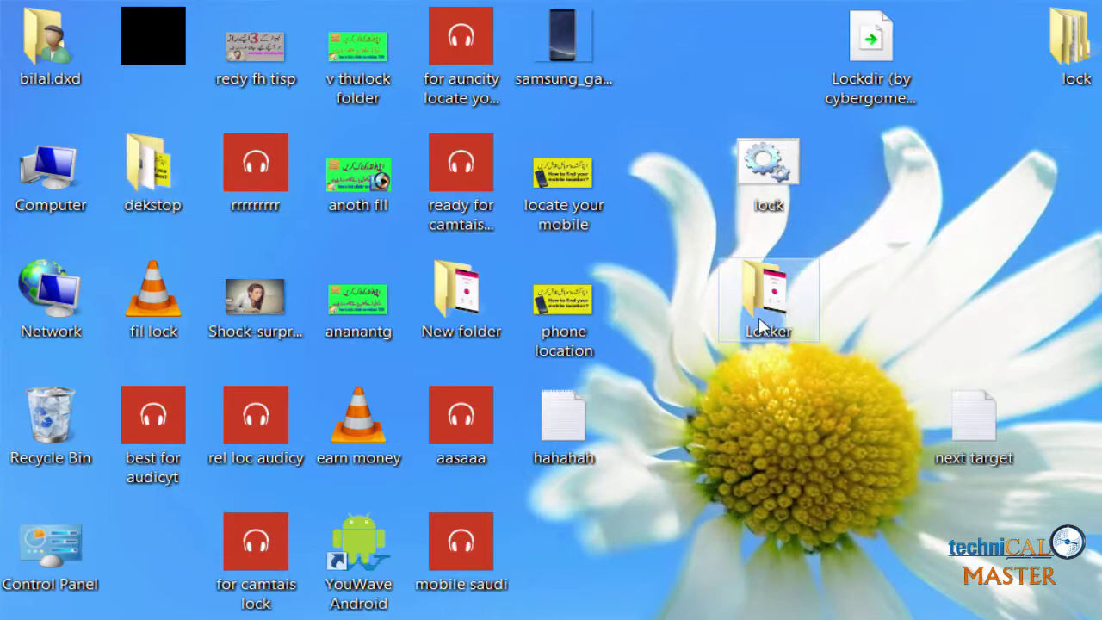
Run lock.bat again and answer Y to hide the Locker folder once more
click(783, 182)
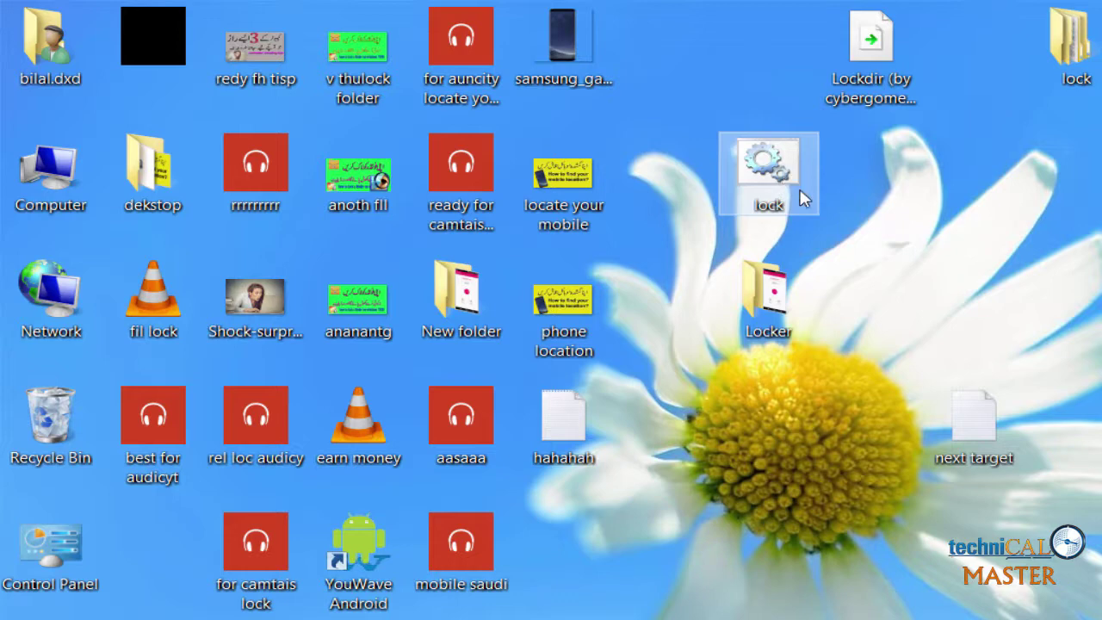
double_click(778, 173)
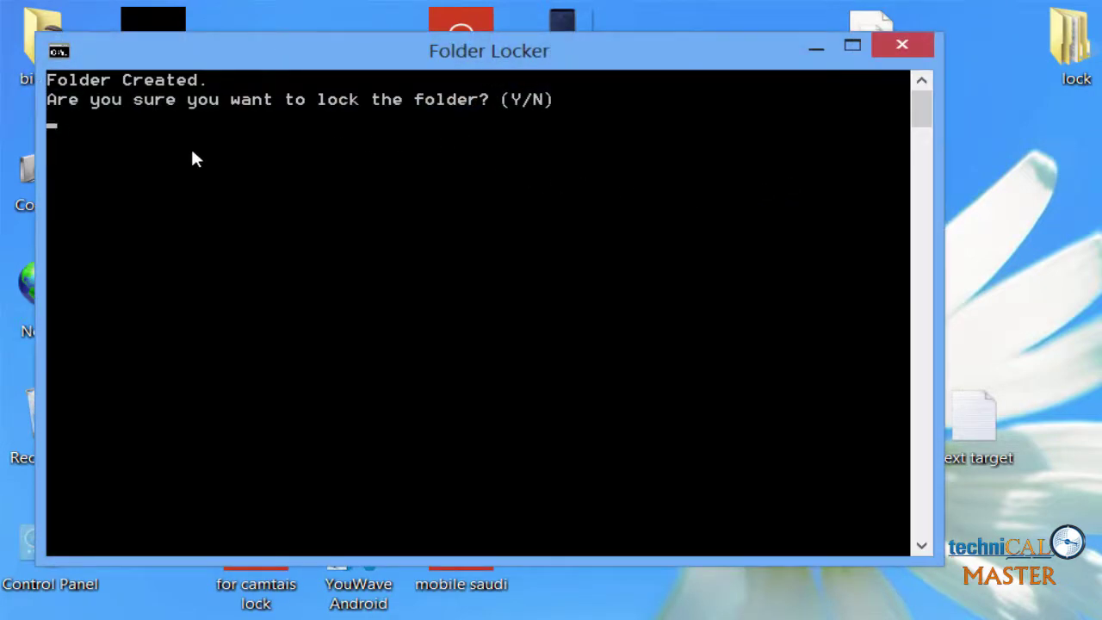
text(Y)
key(Return)
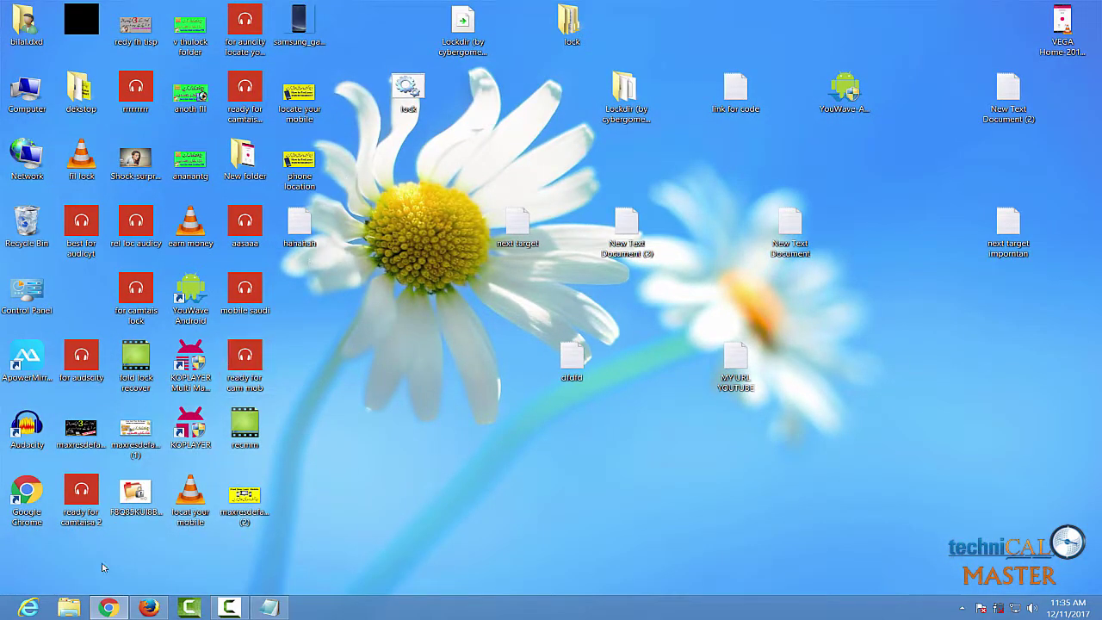
Restore Chrome from the taskbar and switch to the TECHNICAL MASTER YouTube tab
mouse_move(115, 610)
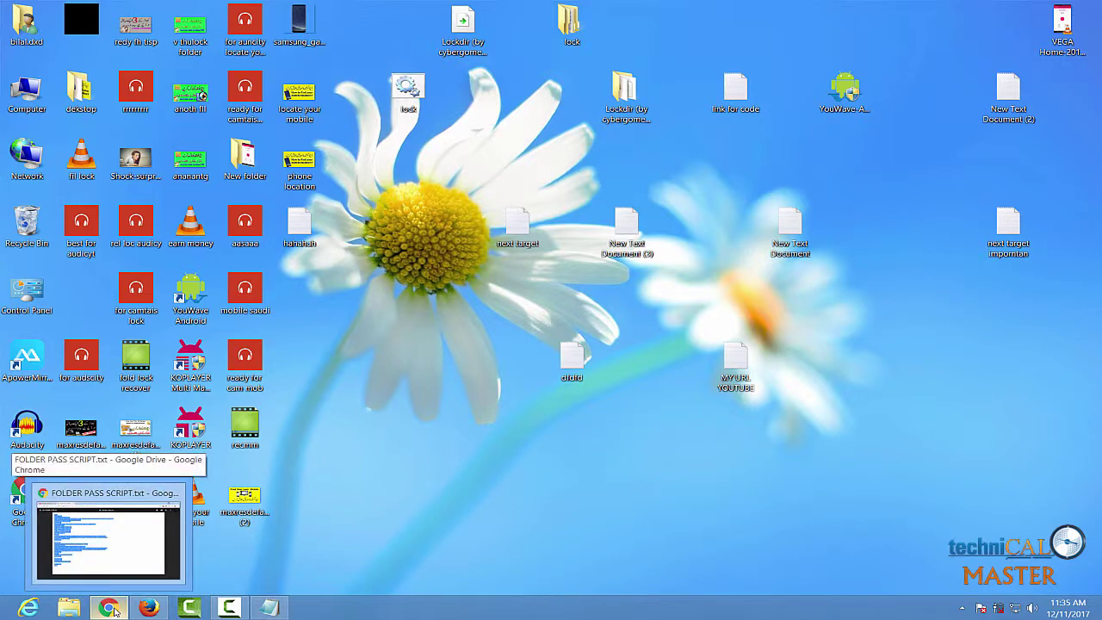
click(112, 608)
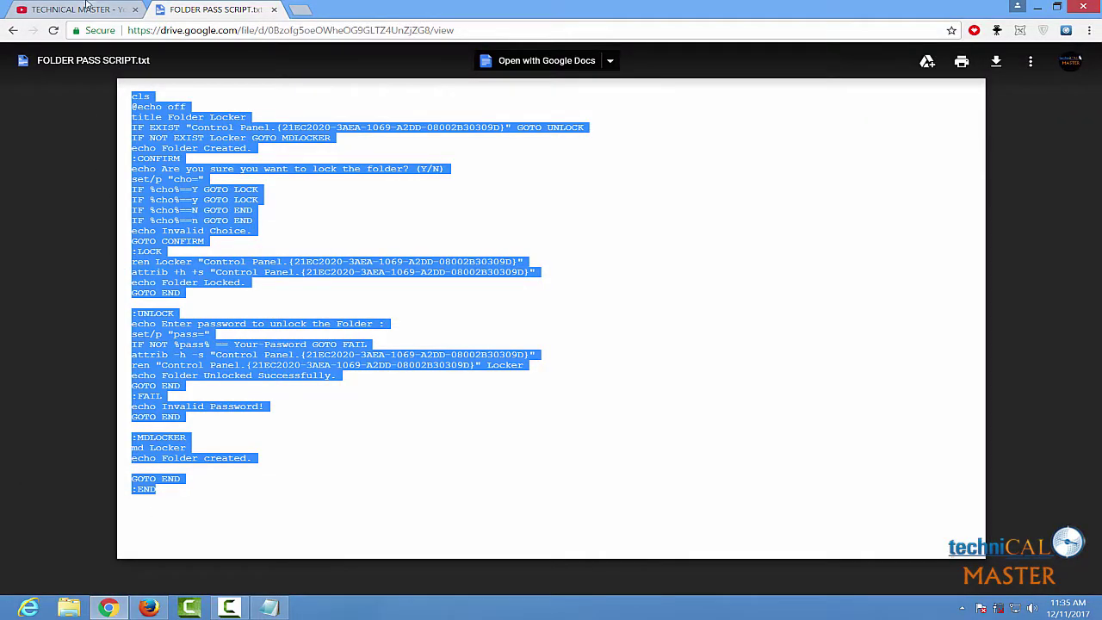
click(90, 9)
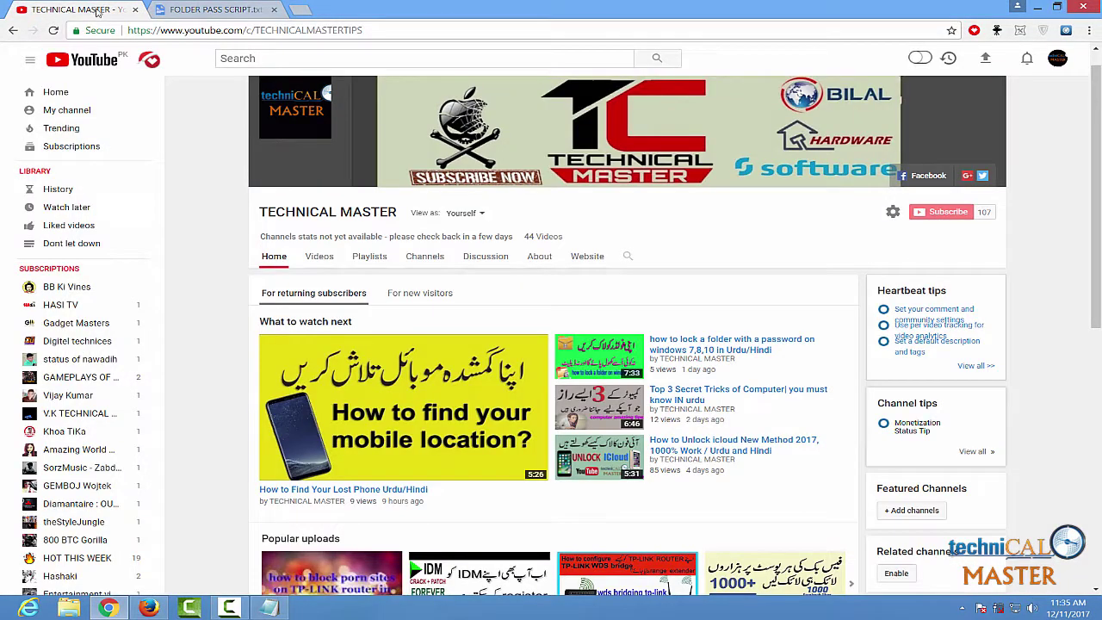